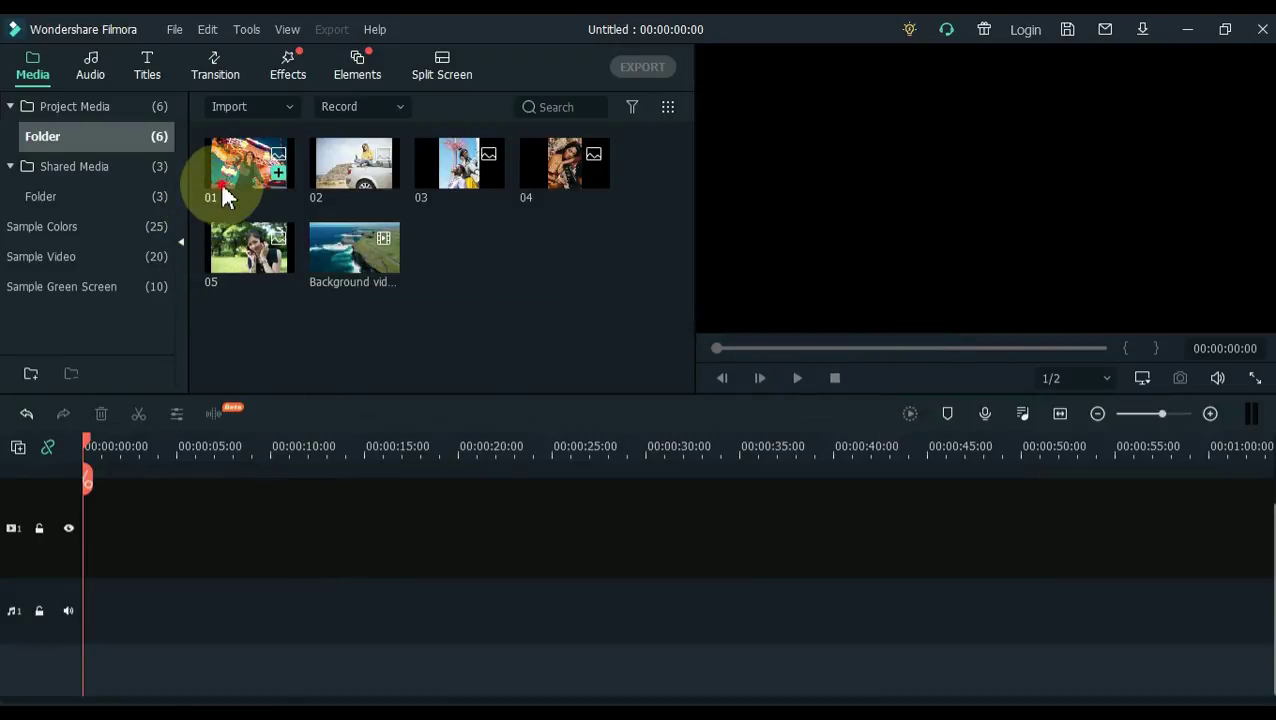
# Place photo 01 on video track 1, shrink it toward the upper left and tilt it clockwise
pyautogui.moveTo(222, 193); pyautogui.dragTo(67, 535)
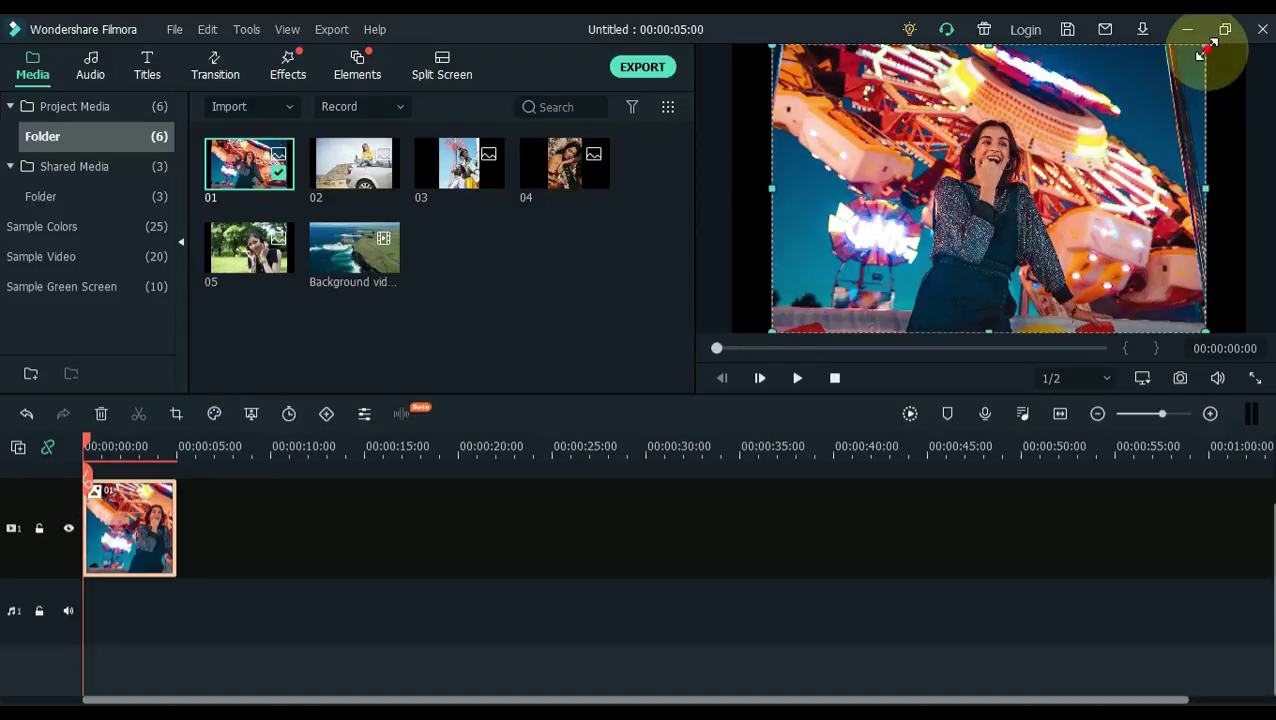
pyautogui.moveTo(1205, 57); pyautogui.dragTo(903, 87)
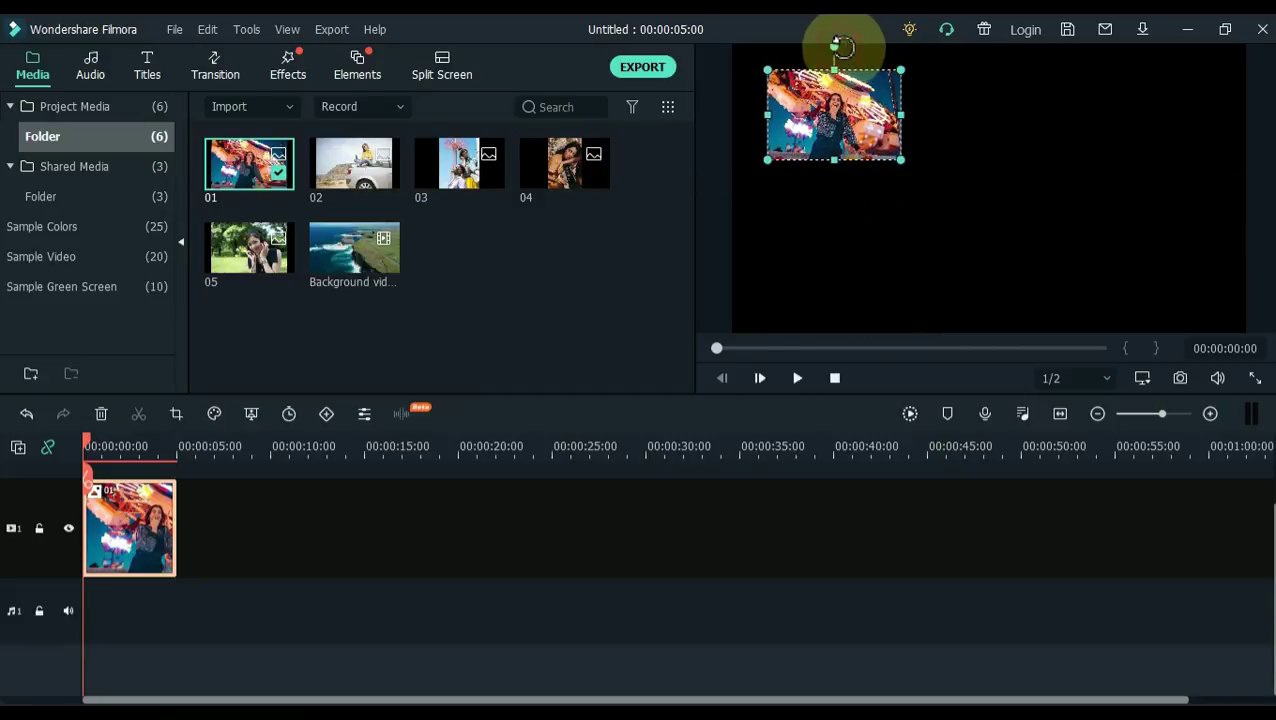
pyautogui.moveTo(838, 44); pyautogui.dragTo(856, 50)
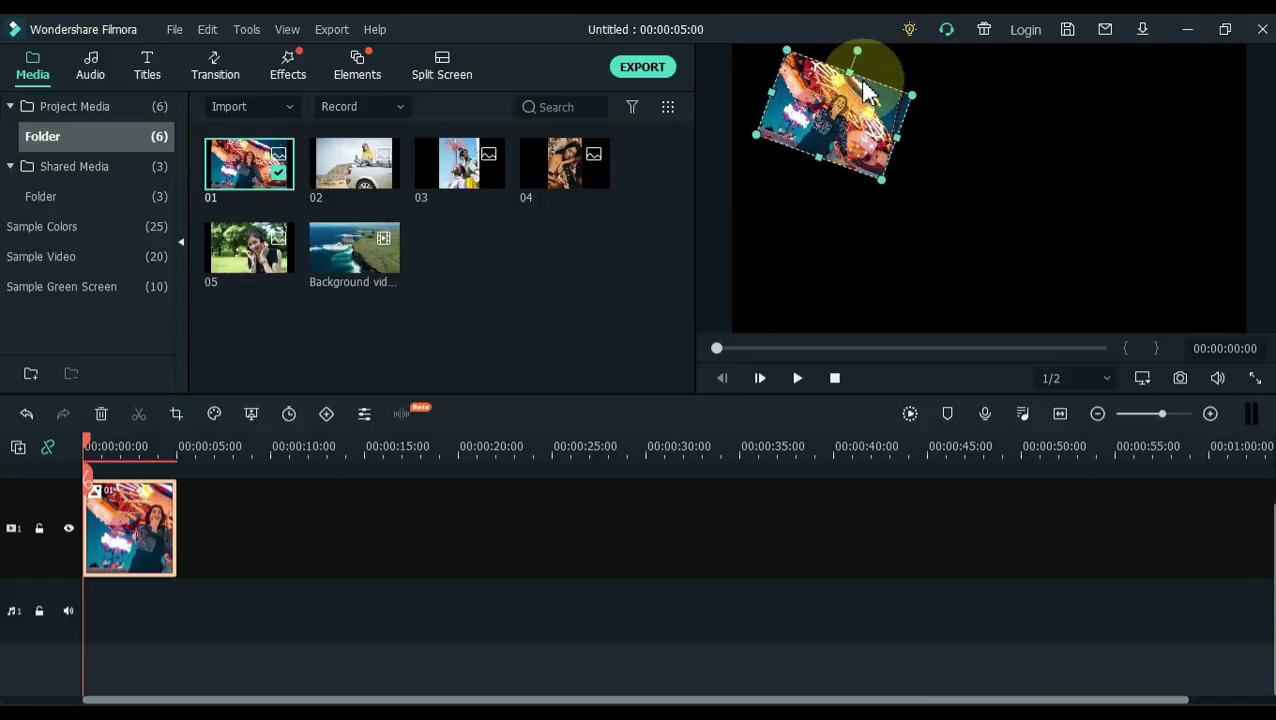
# Add photo 02 on a new track, shrunk toward the lower left, then photo 03 shrunk on another track
pyautogui.click(411, 324)
pyautogui.moveTo(341, 167); pyautogui.dragTo(88, 510)
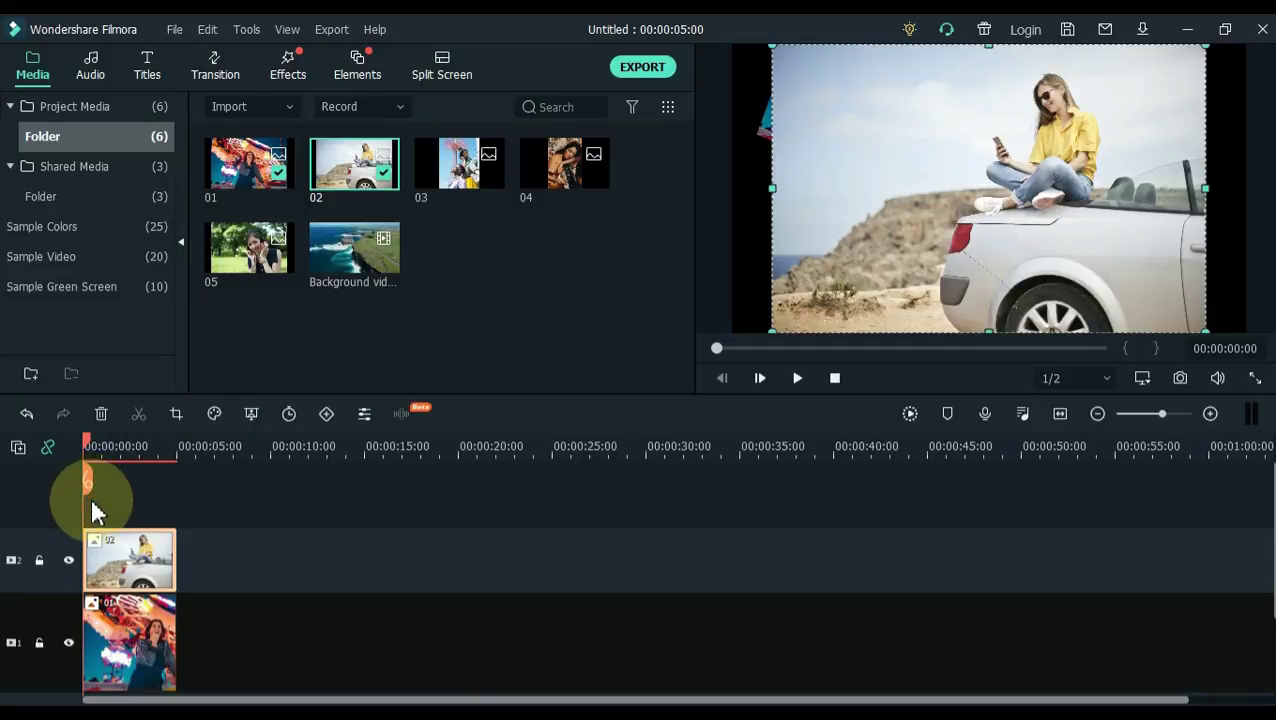
pyautogui.moveTo(1204, 45); pyautogui.dragTo(833, 220)
pyautogui.moveTo(907, 256); pyautogui.dragTo(908, 236)
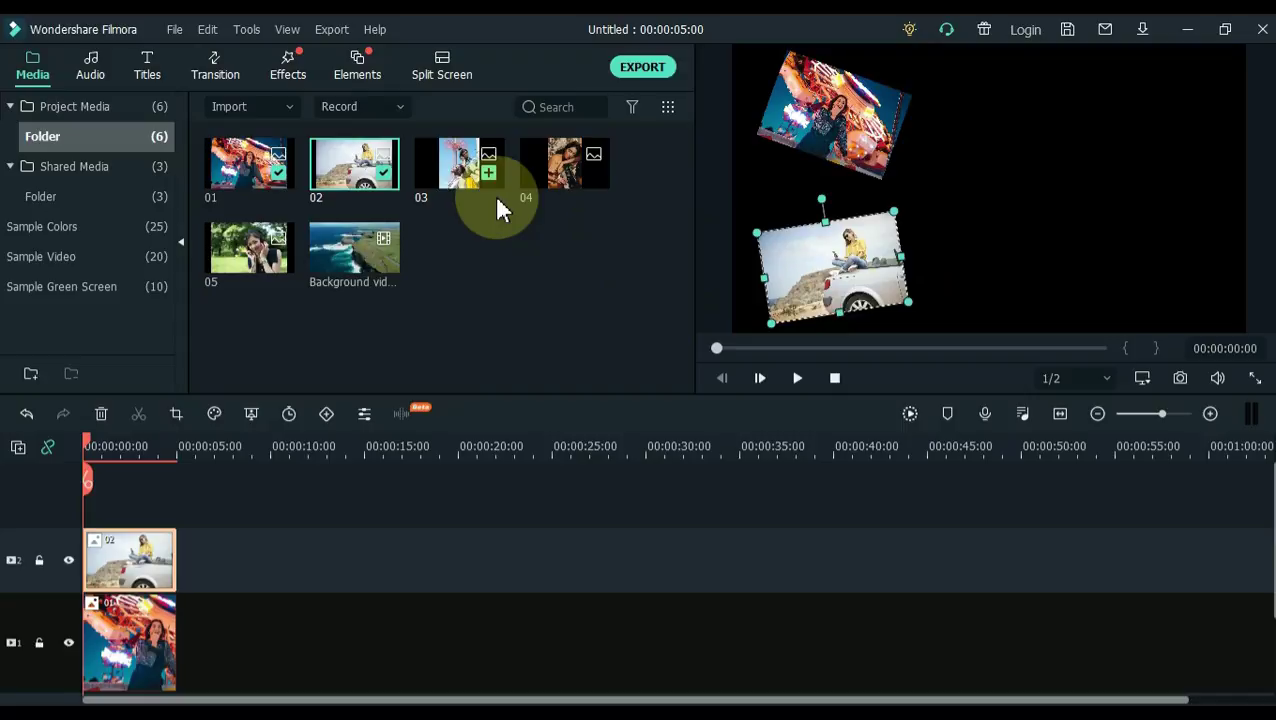
pyautogui.moveTo(470, 192); pyautogui.dragTo(80, 486)
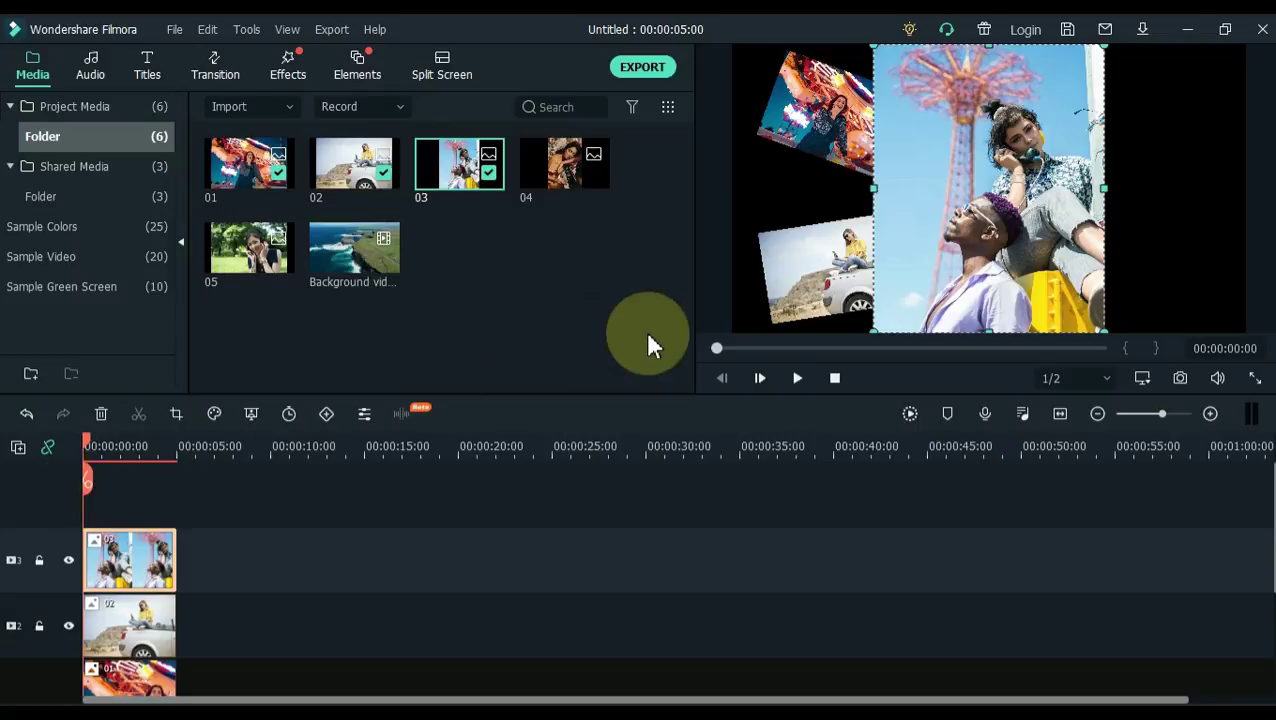
pyautogui.moveTo(1103, 47); pyautogui.dragTo(1054, 113)
# Add photo 04, the piano photo, on a new top track, shrunk and tilted at the lower right
pyautogui.click(555, 178)
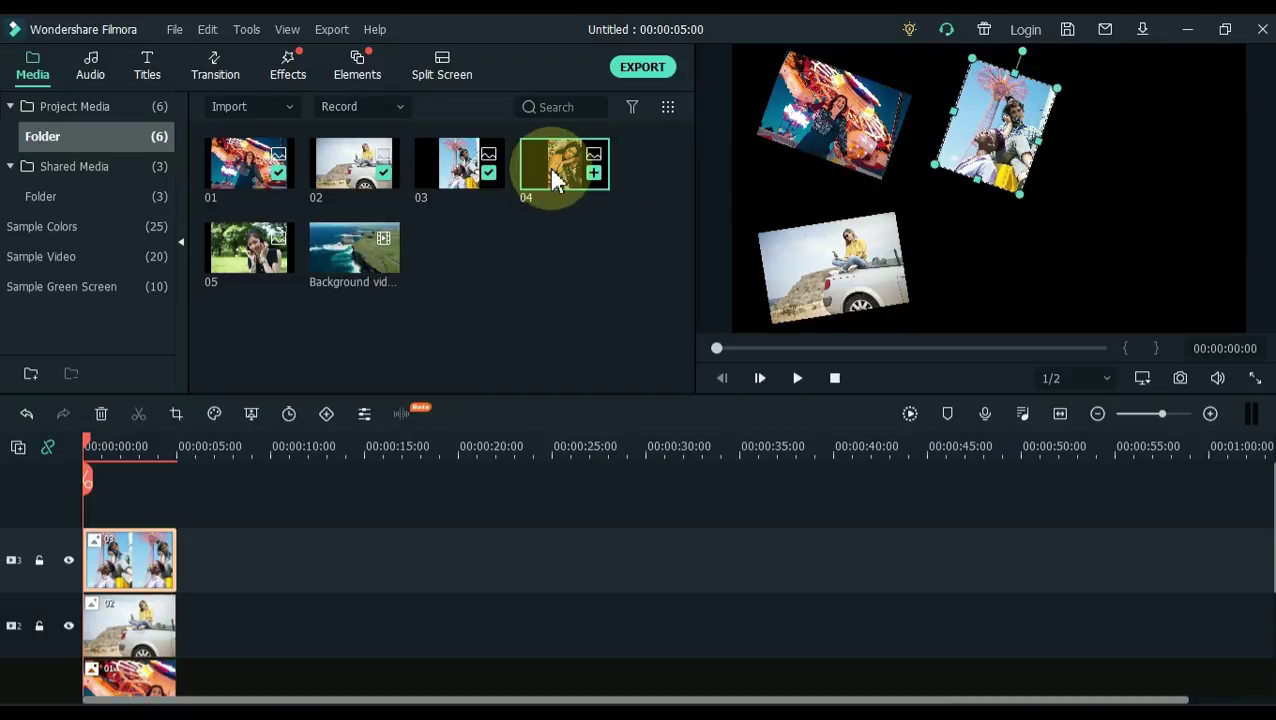
pyautogui.moveTo(552, 176); pyautogui.dragTo(140, 526)
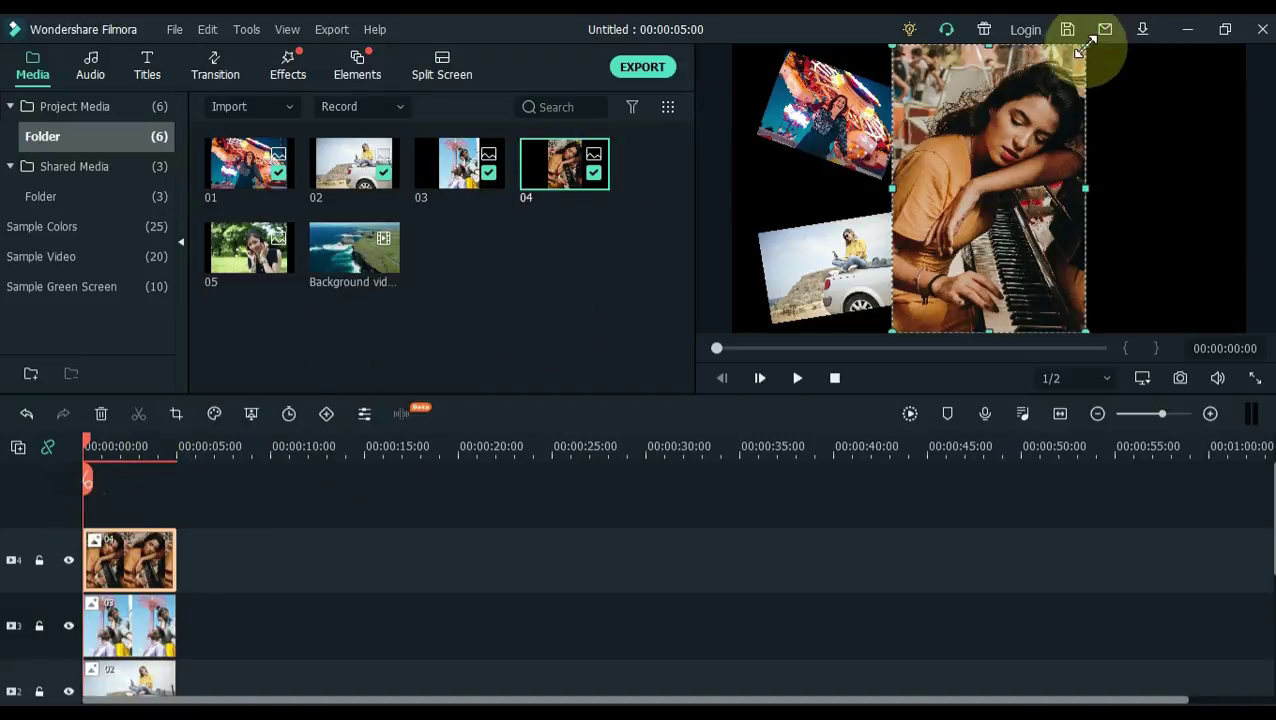
pyautogui.moveTo(1080, 47); pyautogui.dragTo(1160, 180)
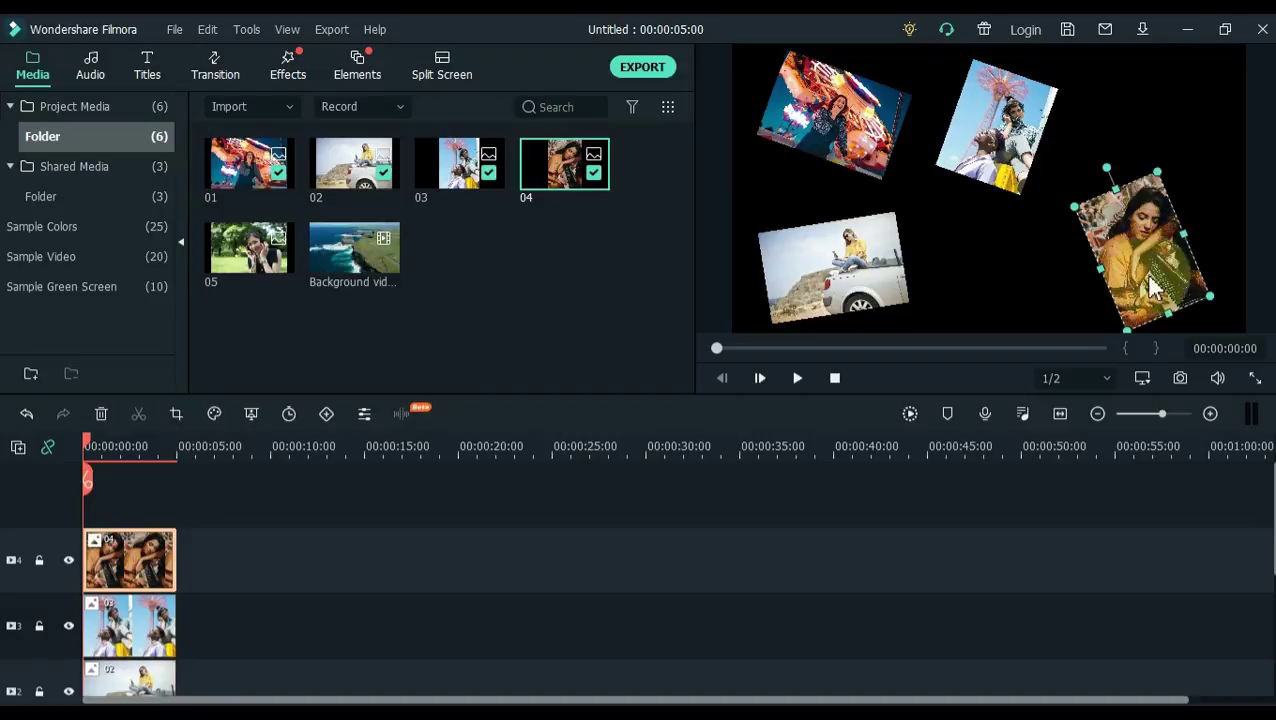
pyautogui.click(1126, 326)
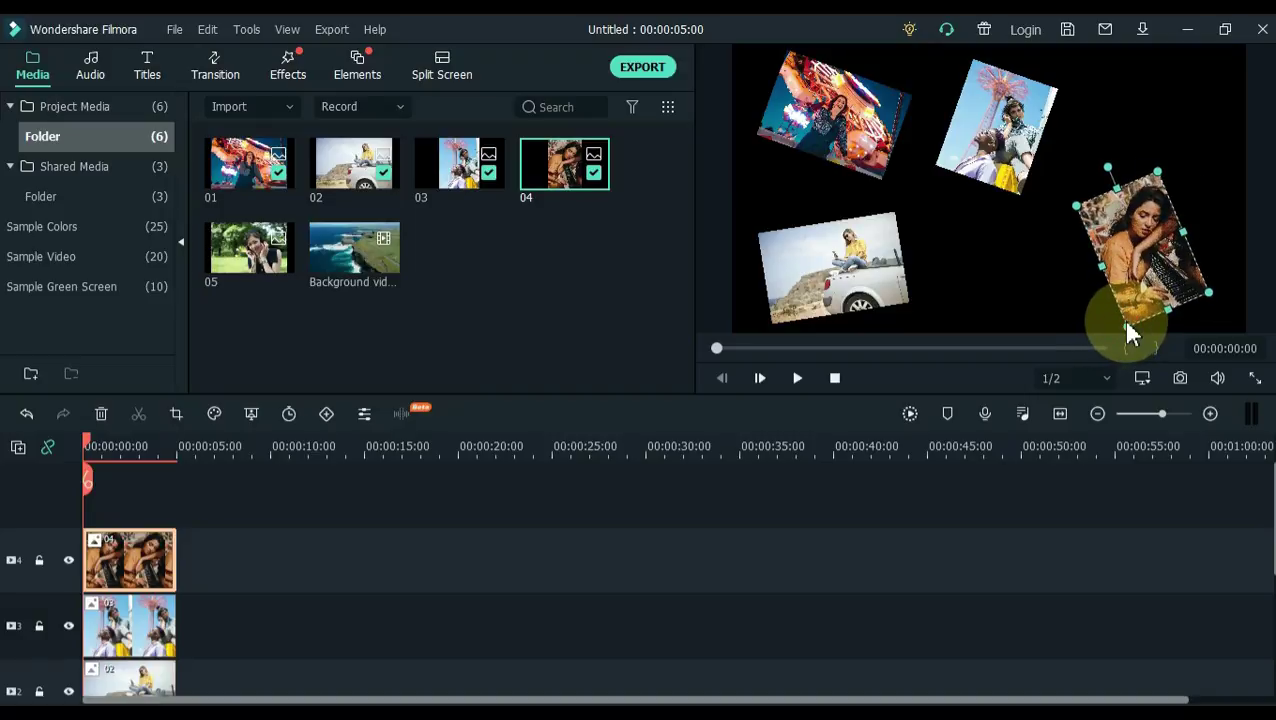
# Add photo 05 on a new top track, shrunk, tilted and placed at the upper right
pyautogui.click(528, 279)
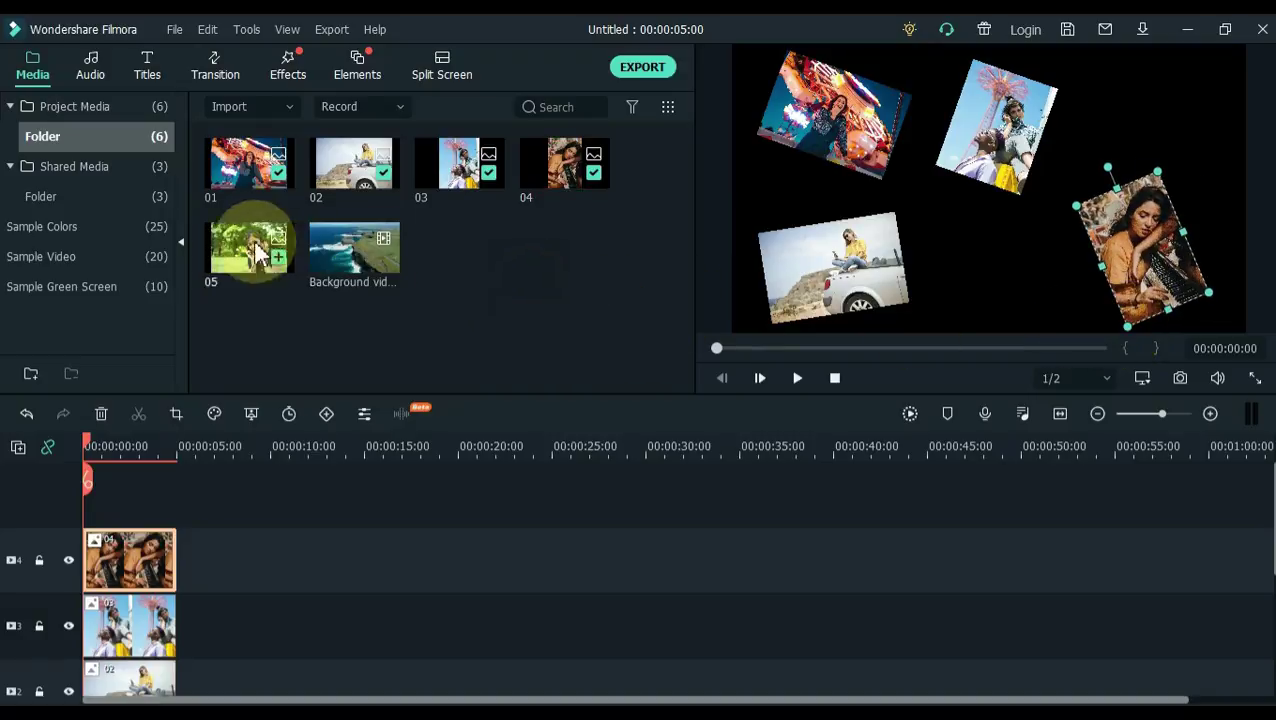
pyautogui.moveTo(236, 242); pyautogui.dragTo(80, 491)
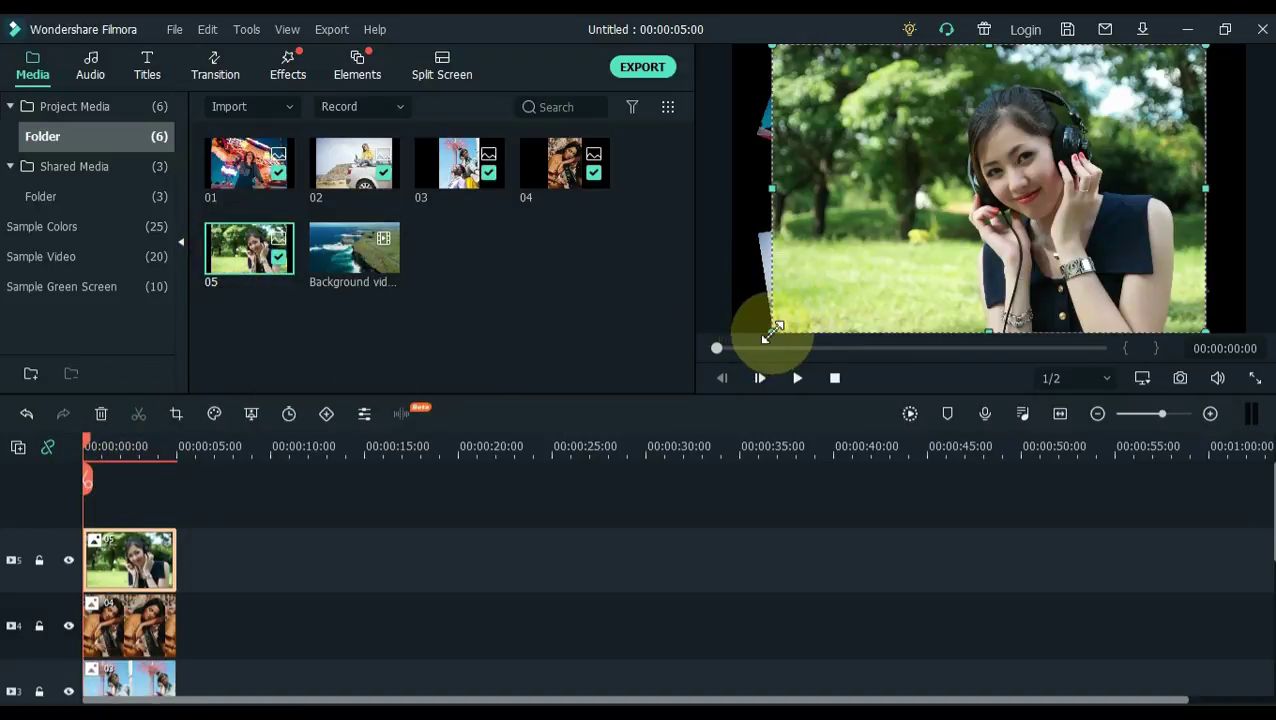
pyautogui.moveTo(773, 334); pyautogui.dragTo(1078, 130)
pyautogui.moveTo(1196, 46)
pyautogui.mouseDown()
pyautogui.moveTo(1210, 80)
pyautogui.moveTo(1159, 43)
pyautogui.moveTo(1176, 57)
pyautogui.mouseUp()
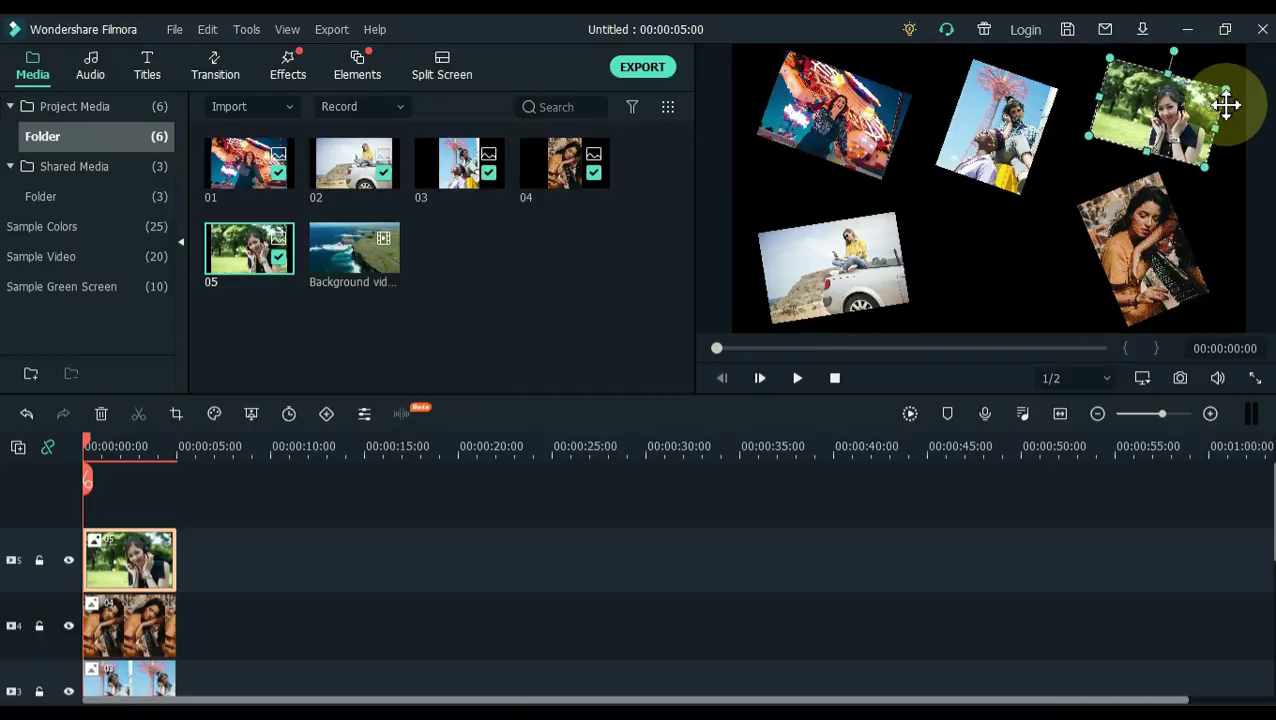
pyautogui.moveTo(1219, 100); pyautogui.dragTo(1230, 102)
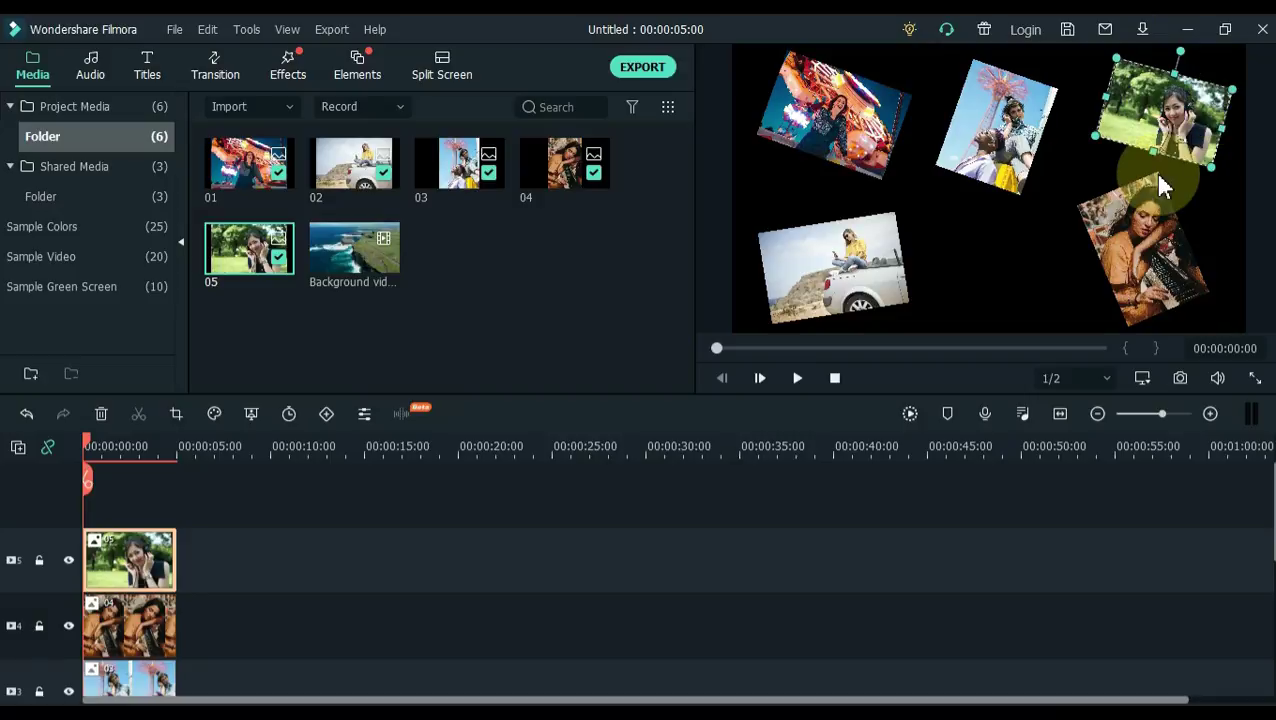
# Capture a snapshot of the finished collage and delete all five photo clips
pyautogui.click(845, 500)
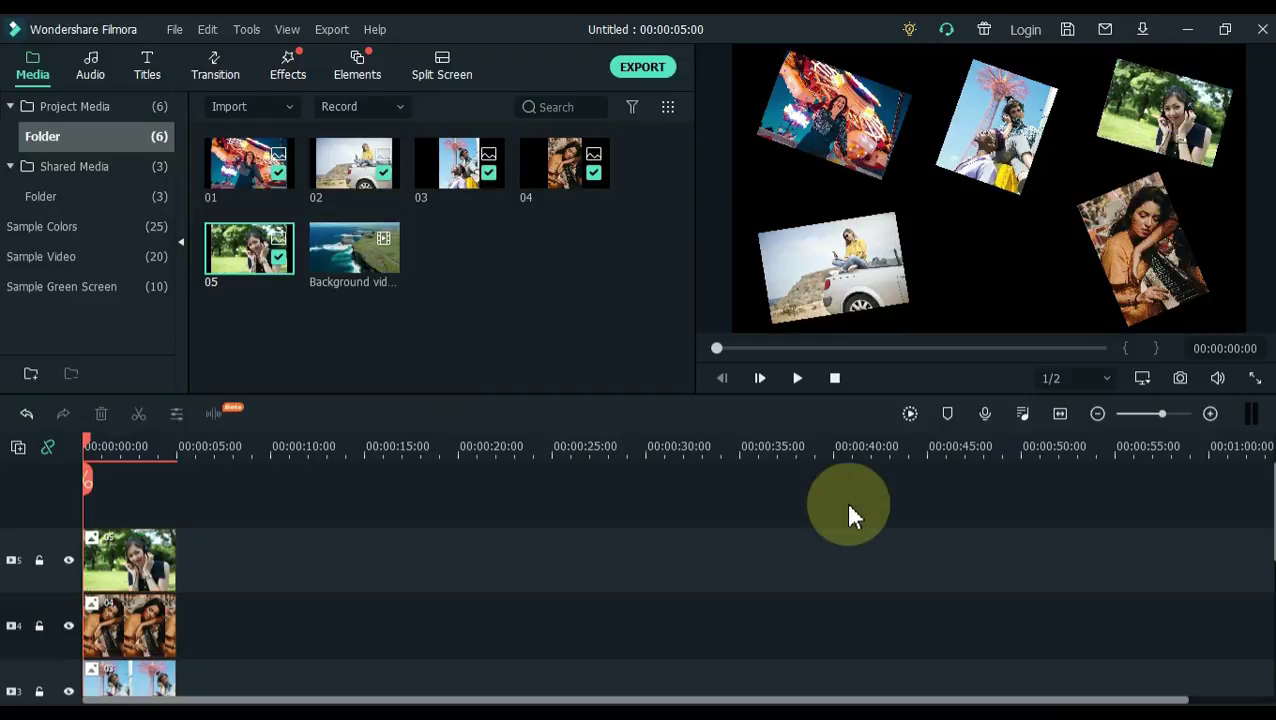
pyautogui.click(1178, 385)
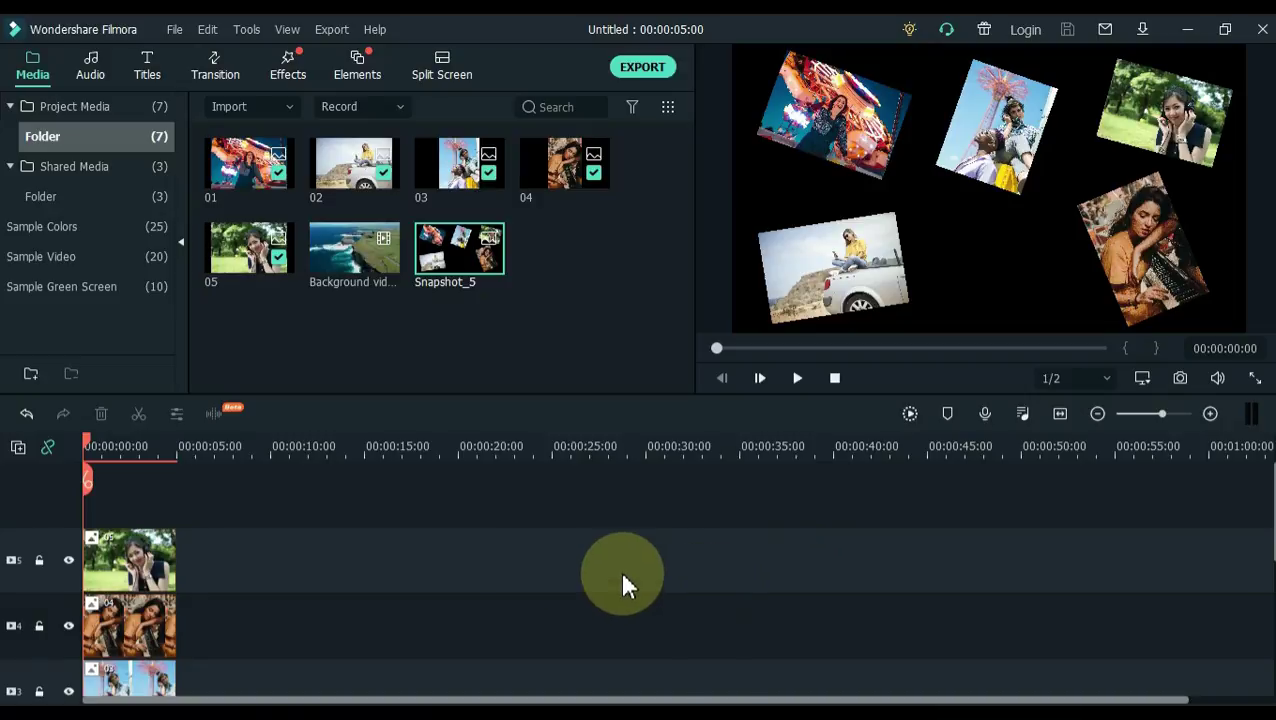
pyautogui.moveTo(222, 558); pyautogui.dragTo(66, 690)
pyautogui.press('Delete')
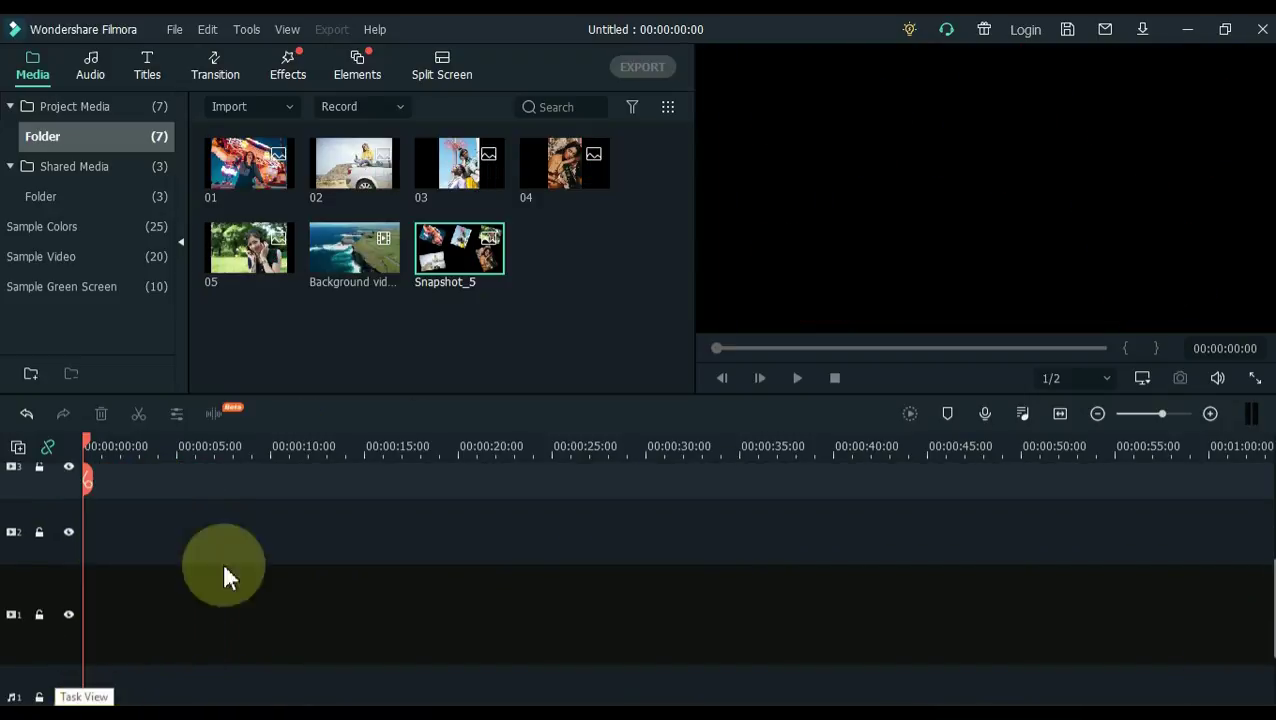
# Place Snapshot_5 at the start of track 2
pyautogui.click(522, 363)
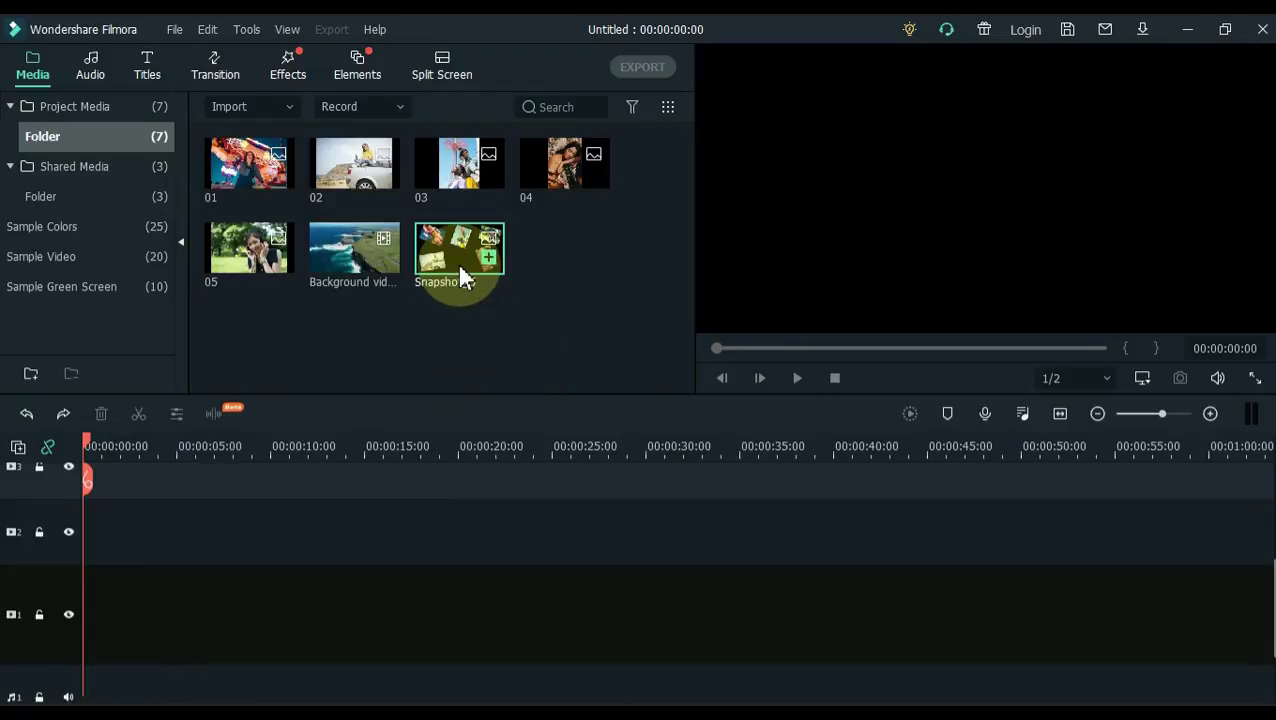
pyautogui.click(451, 343)
pyautogui.moveTo(451, 270); pyautogui.dragTo(82, 548)
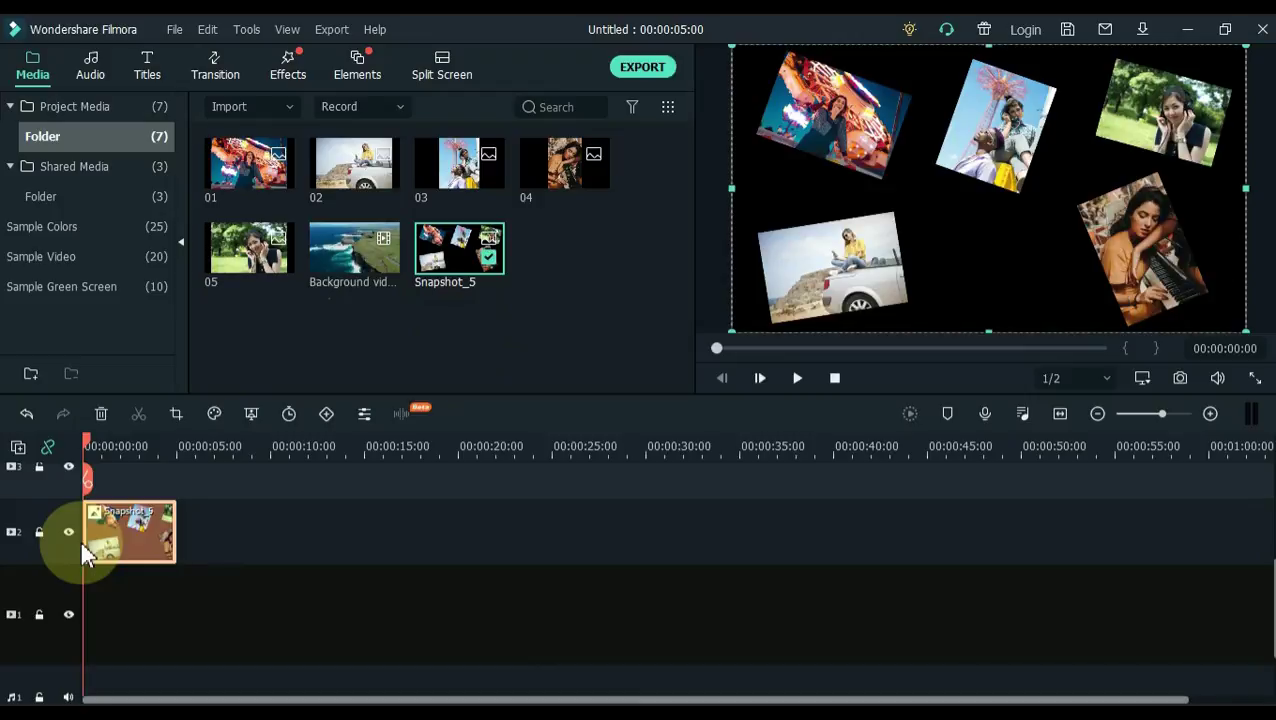
# In Snapshot_5's Animation > Customize settings, keyframe its scale at 50% at the clip start
pyautogui.doubleClick(109, 543)
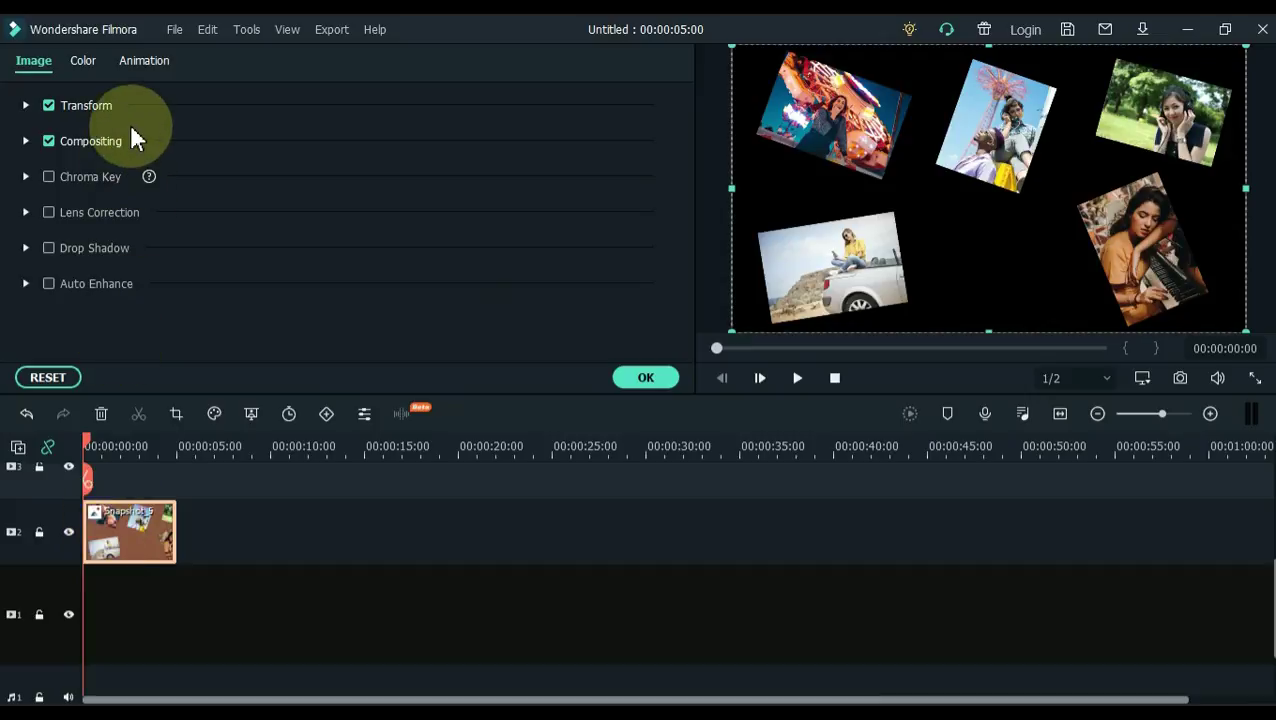
pyautogui.click(139, 62)
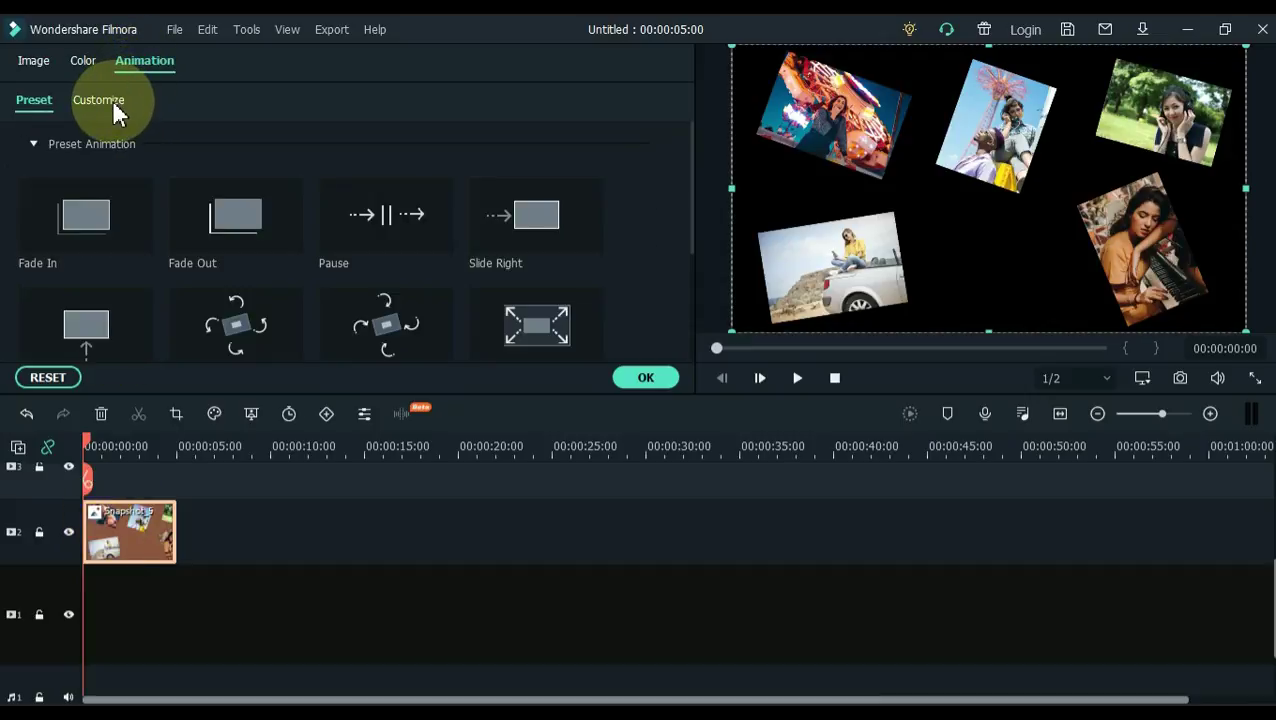
pyautogui.click(112, 100)
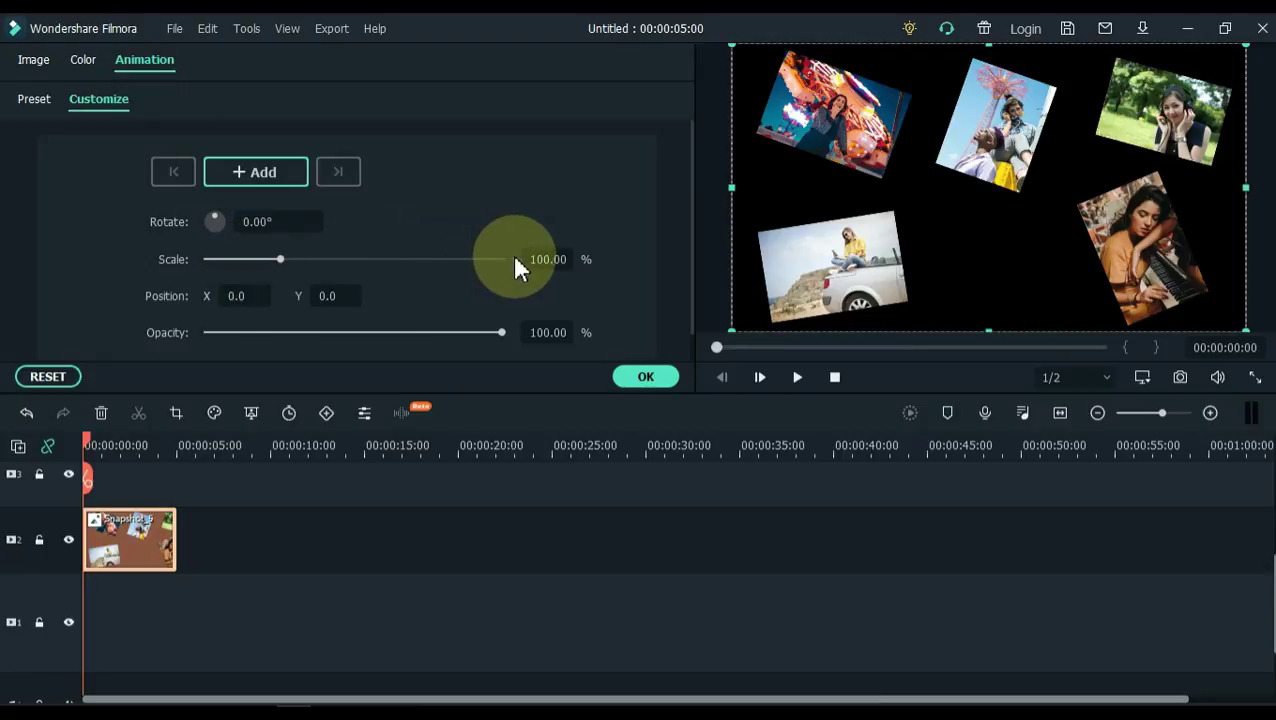
pyautogui.click(549, 264)
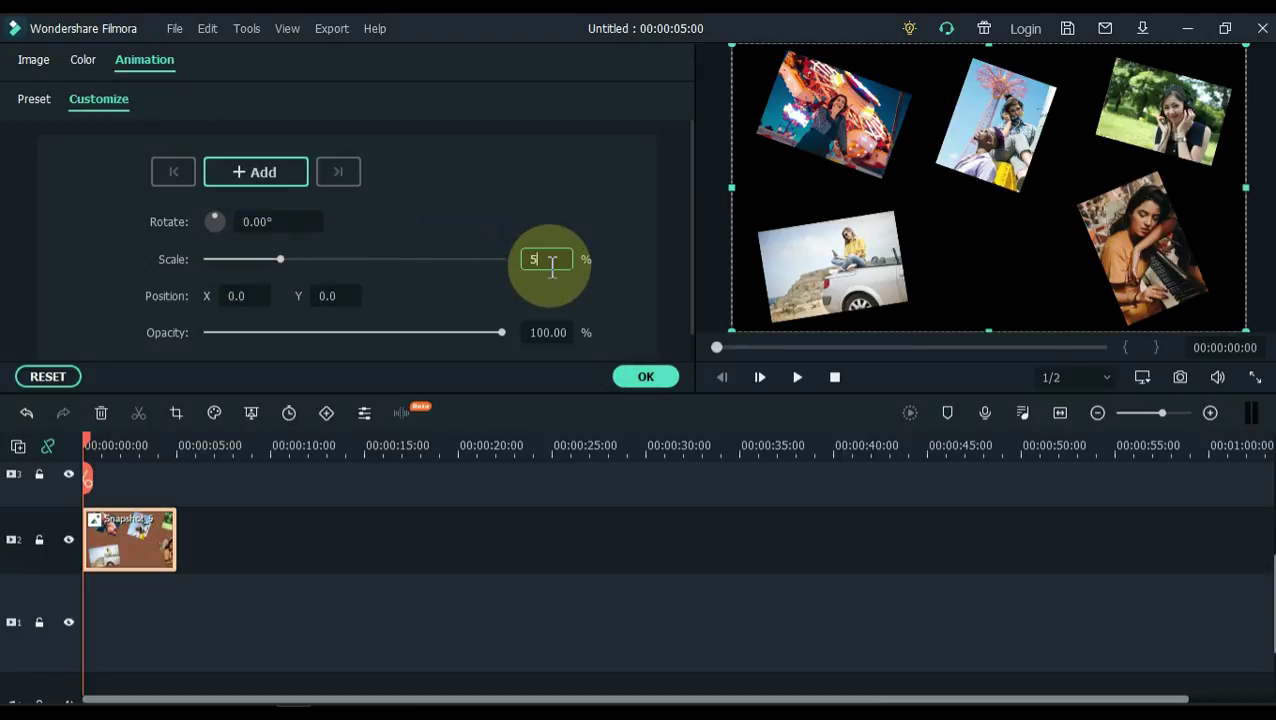
pyautogui.press('Return')
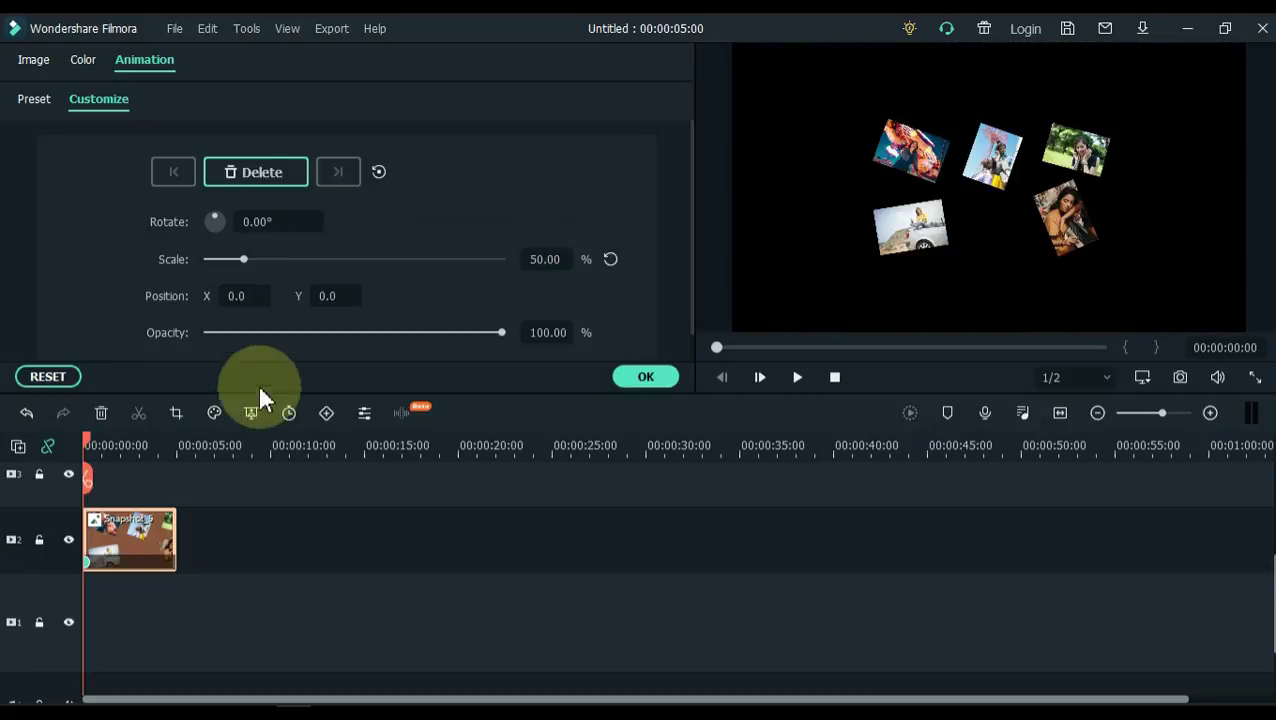
# At 00:00:03:21, keyframe Snapshot_5 at 337.58% scale with Position Y 177.0
pyautogui.moveTo(88, 442); pyautogui.dragTo(177, 447)
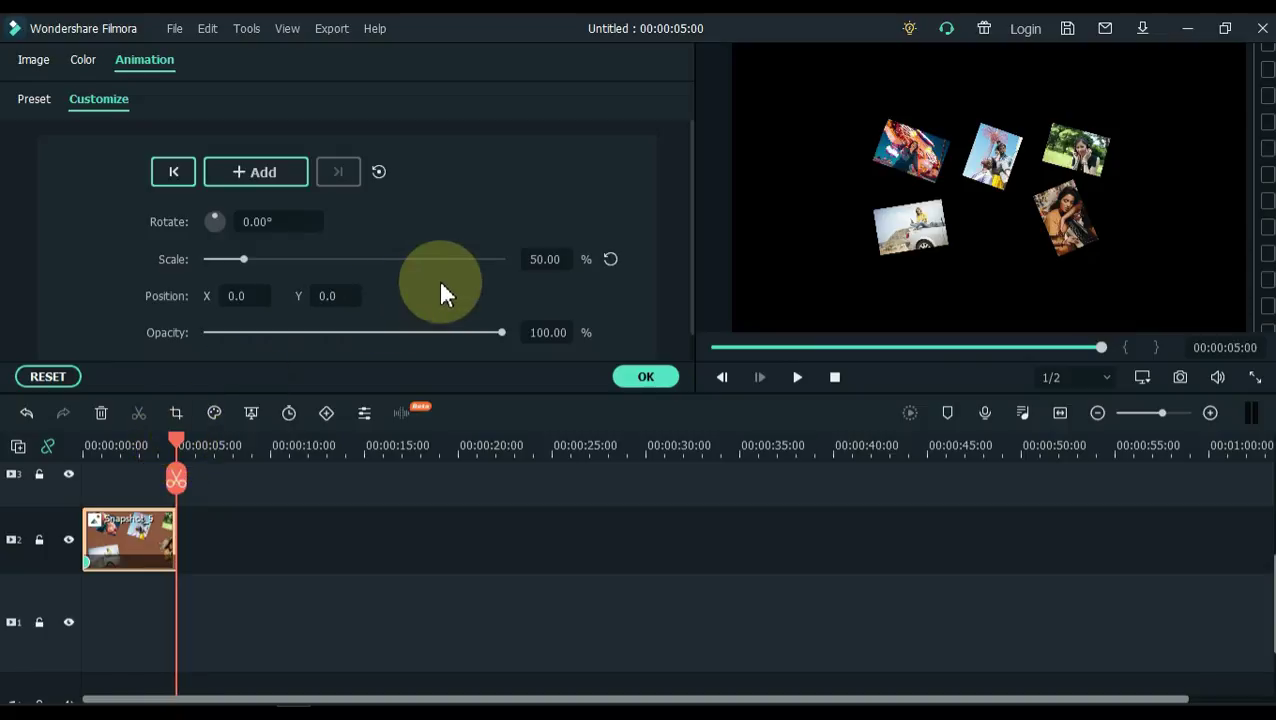
pyautogui.moveTo(247, 262); pyautogui.dragTo(458, 260)
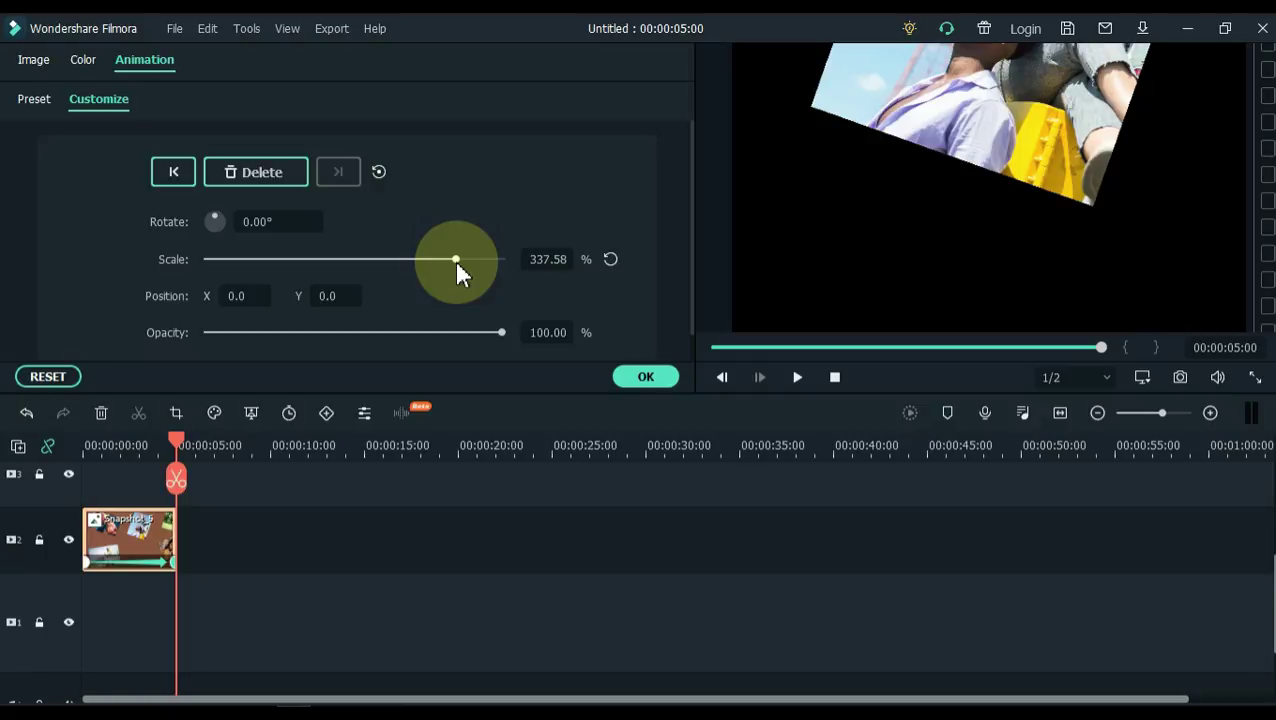
pyautogui.moveTo(356, 294); pyautogui.dragTo(362, 294)
pyautogui.moveTo(655, 356); pyautogui.dragTo(343, 297)
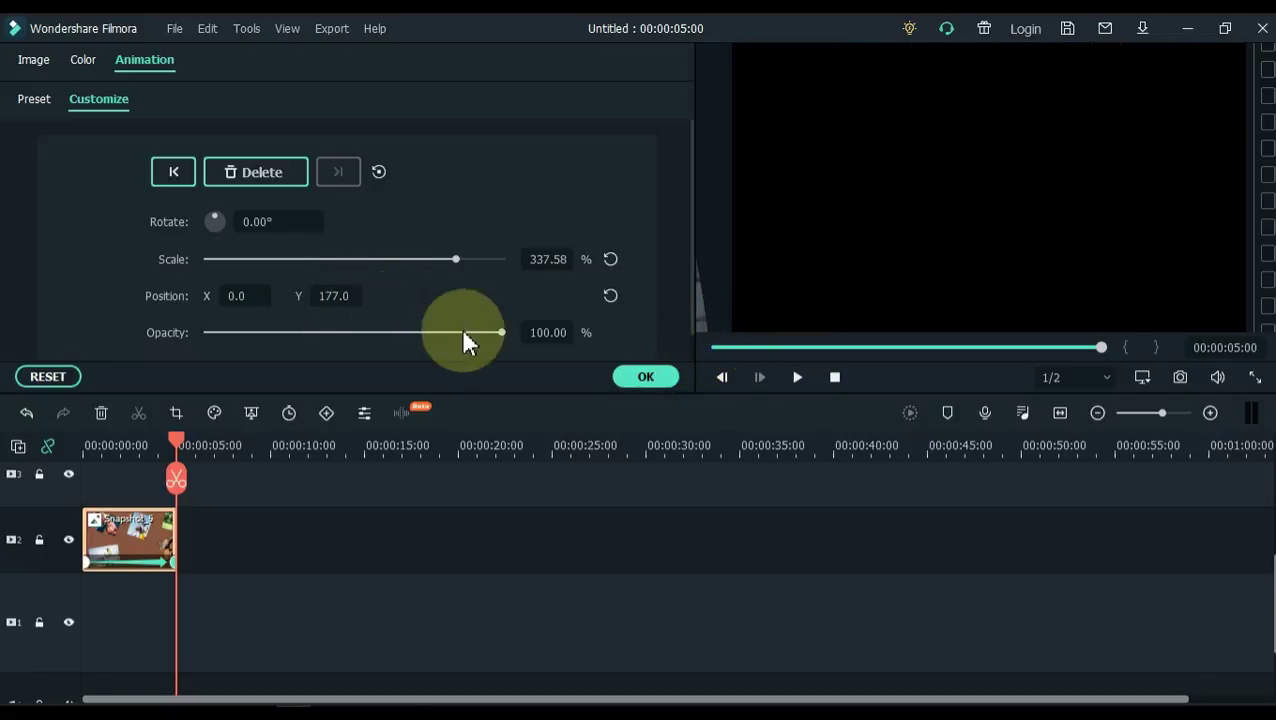
# Extend Snapshot_5 to 00:00:10:00, stretch its zoom animation to the clip end, and preview it
pyautogui.click(645, 376)
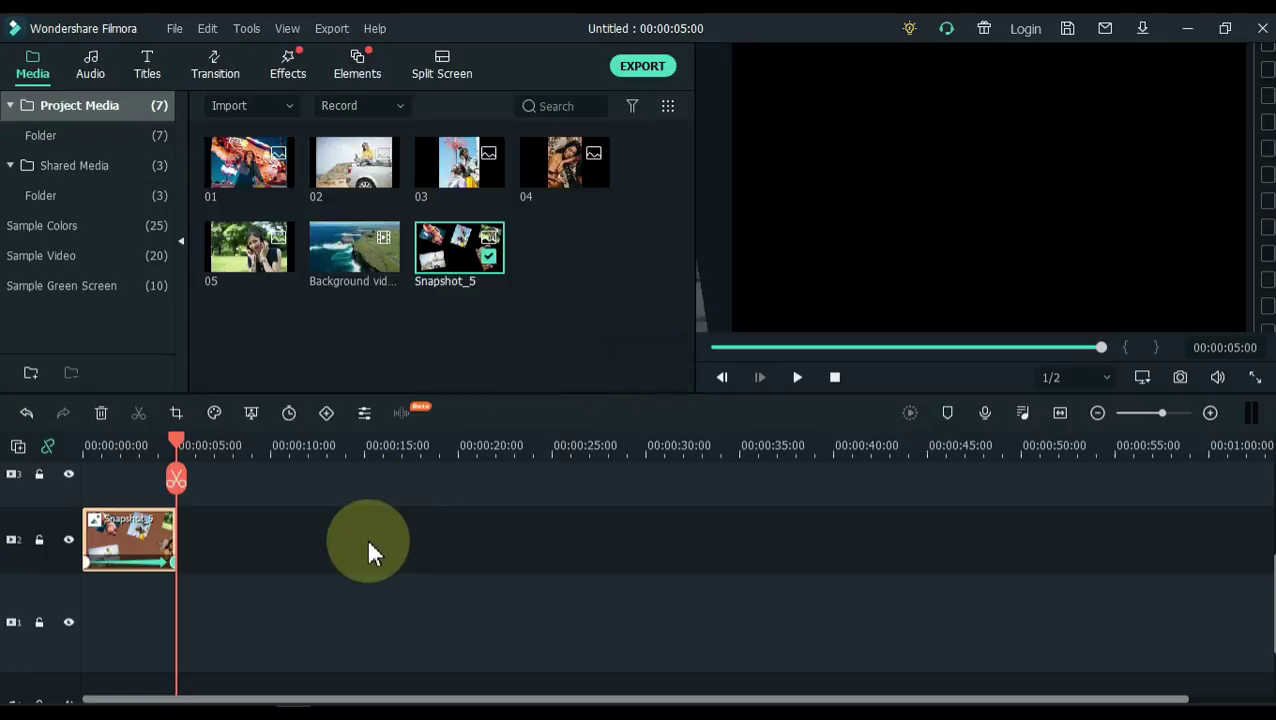
pyautogui.press('space')
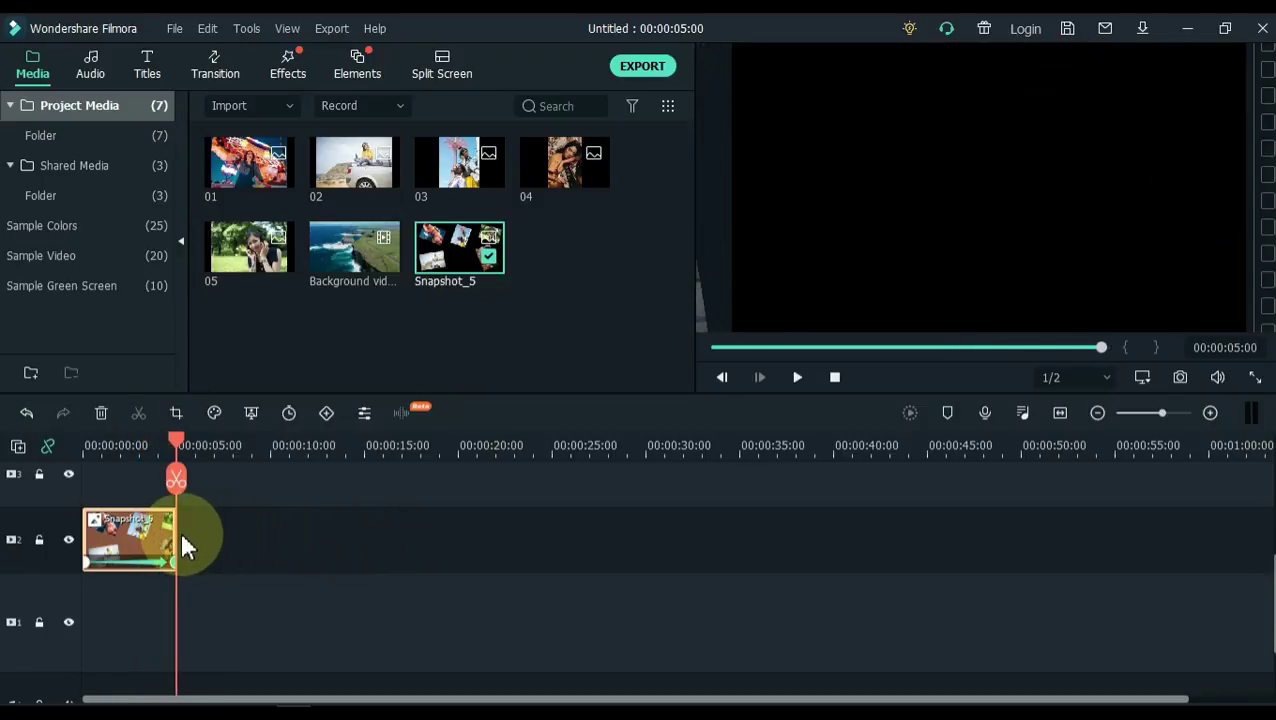
pyautogui.moveTo(178, 533); pyautogui.dragTo(268, 535)
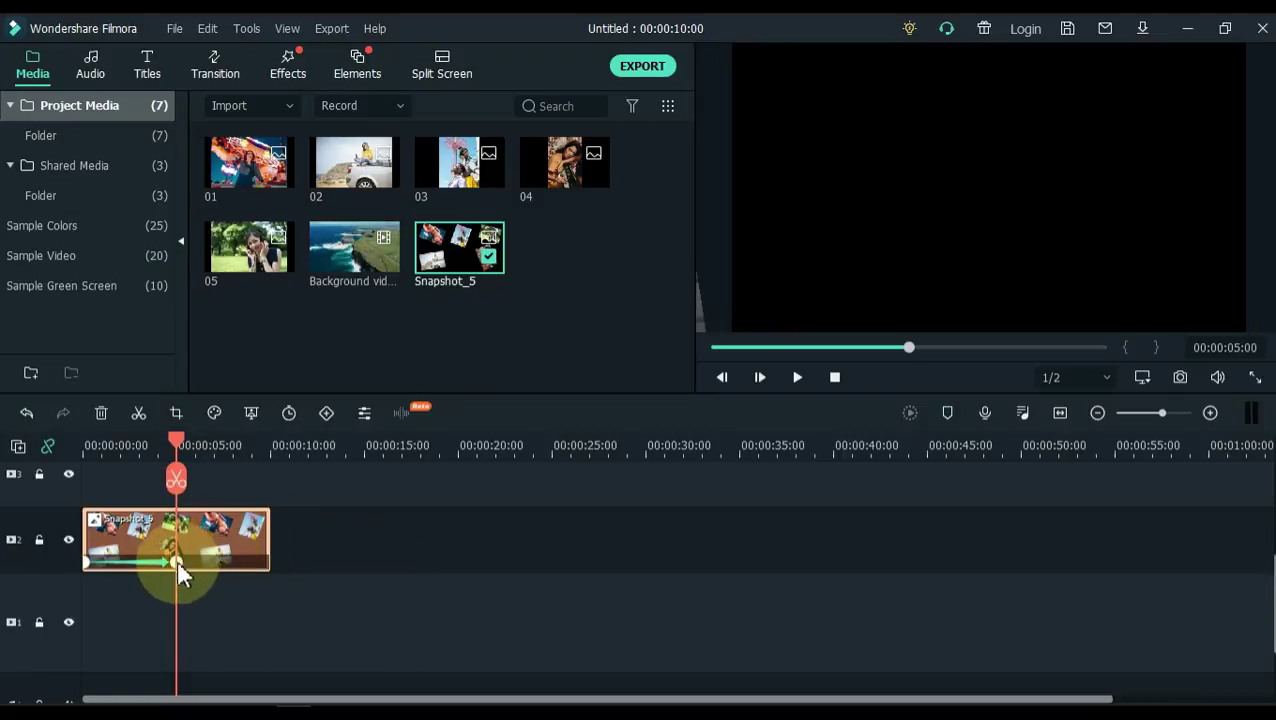
pyautogui.moveTo(178, 566); pyautogui.dragTo(272, 564)
pyautogui.press('space')
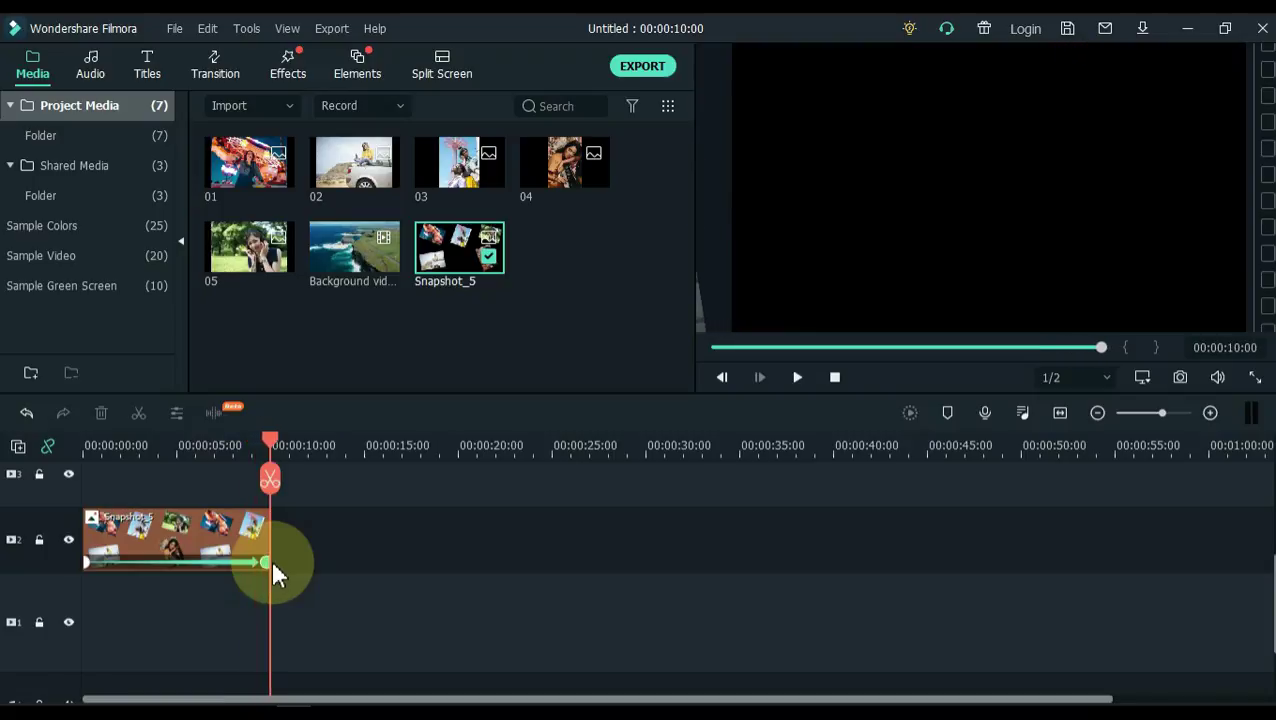
# Copy the Snapshot_5 clip and paste a copy onto track 3
pyautogui.rightClick(176, 530)
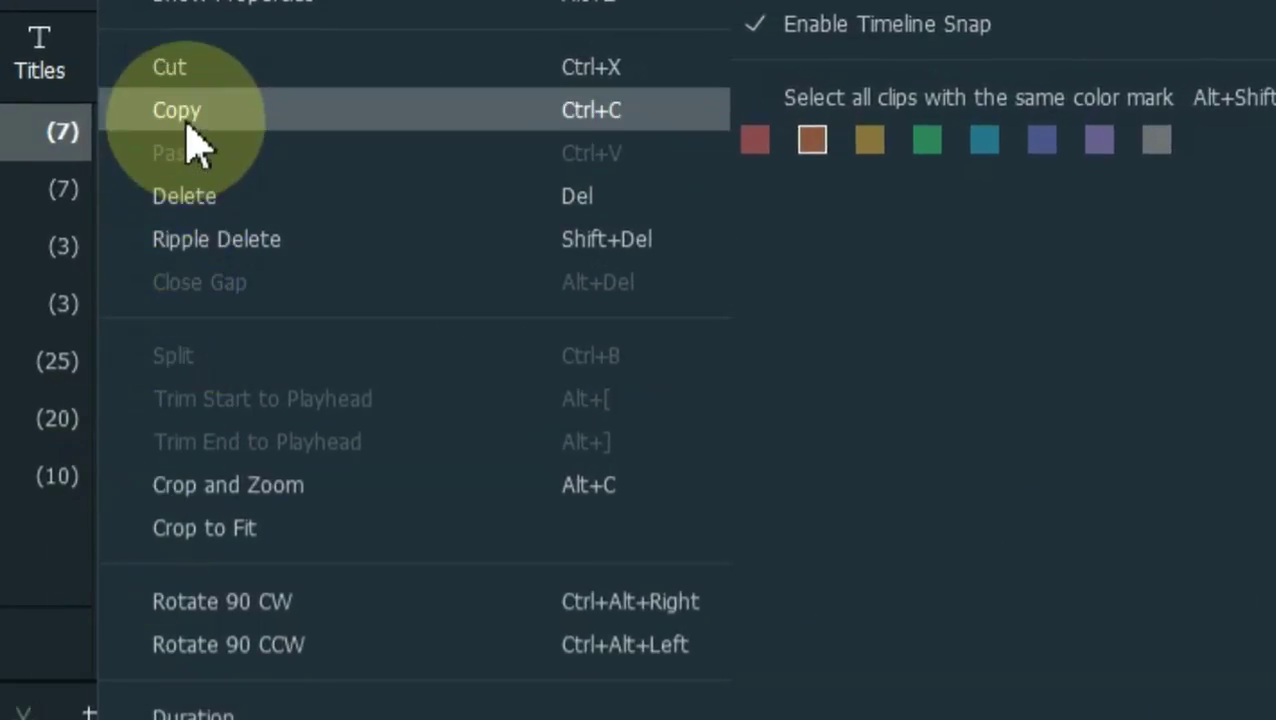
pyautogui.click(188, 125)
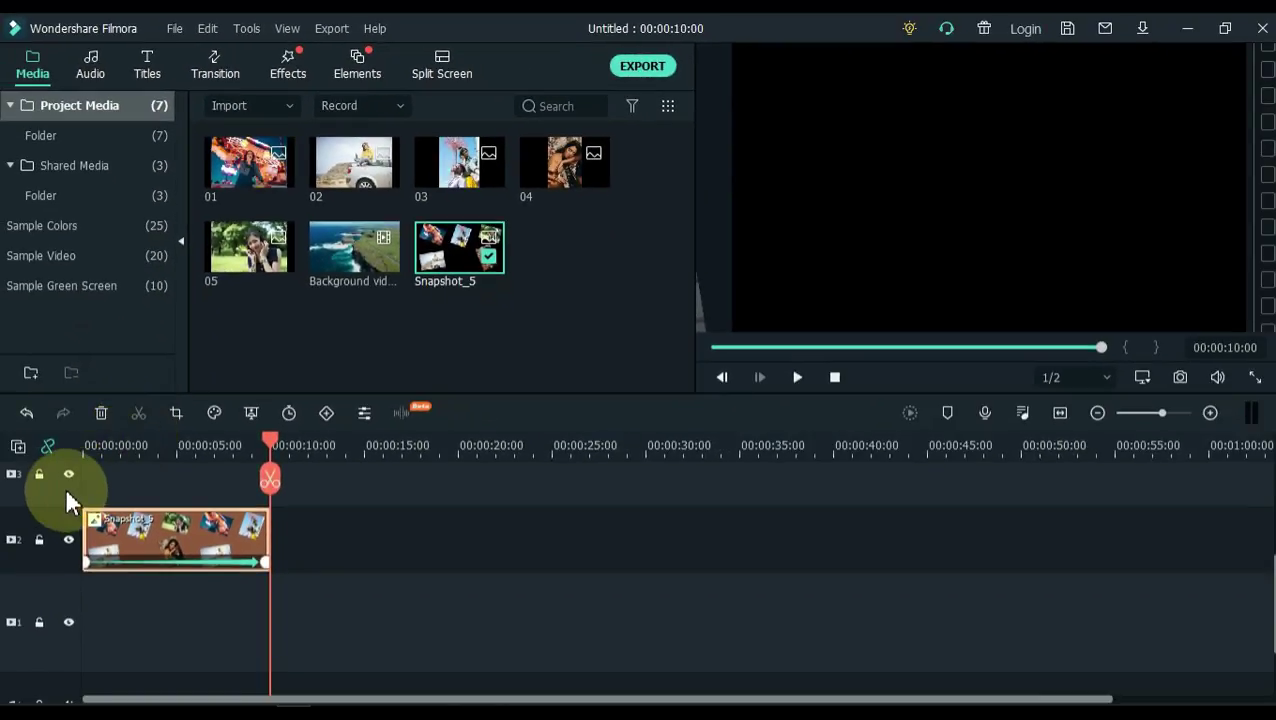
pyautogui.hotkey('ctrl', 'z')
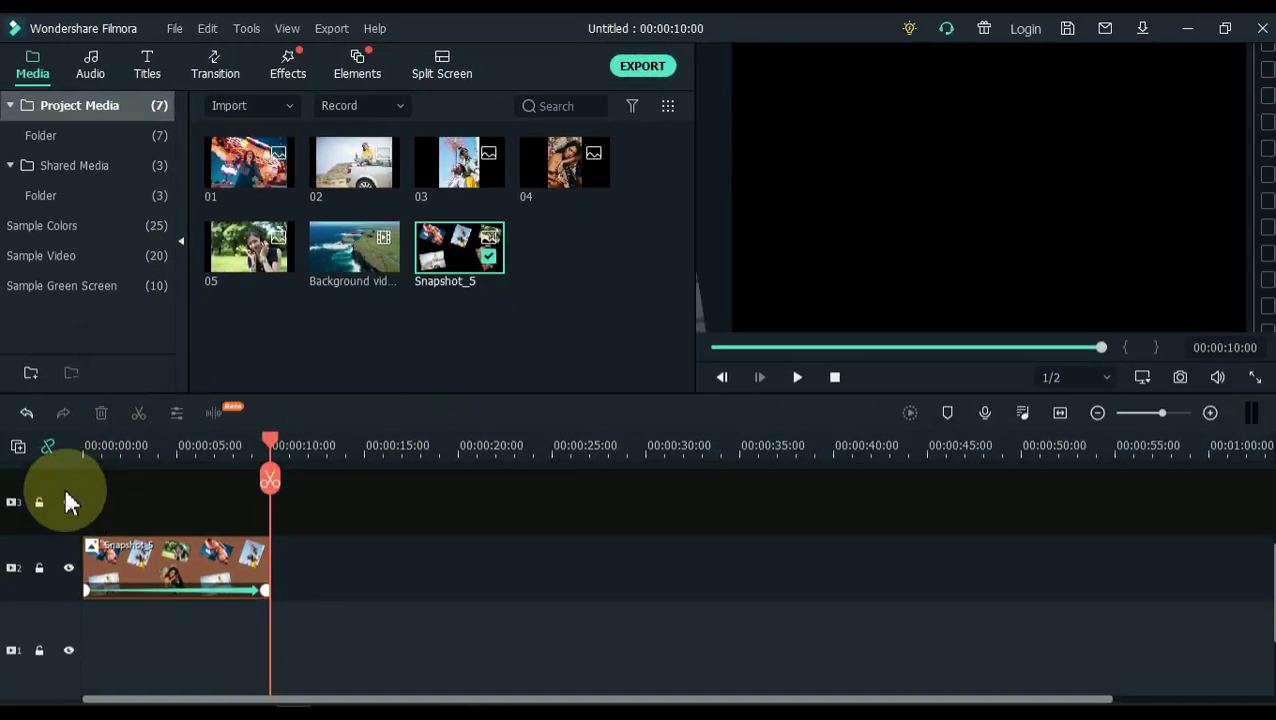
pyautogui.rightClick(137, 508)
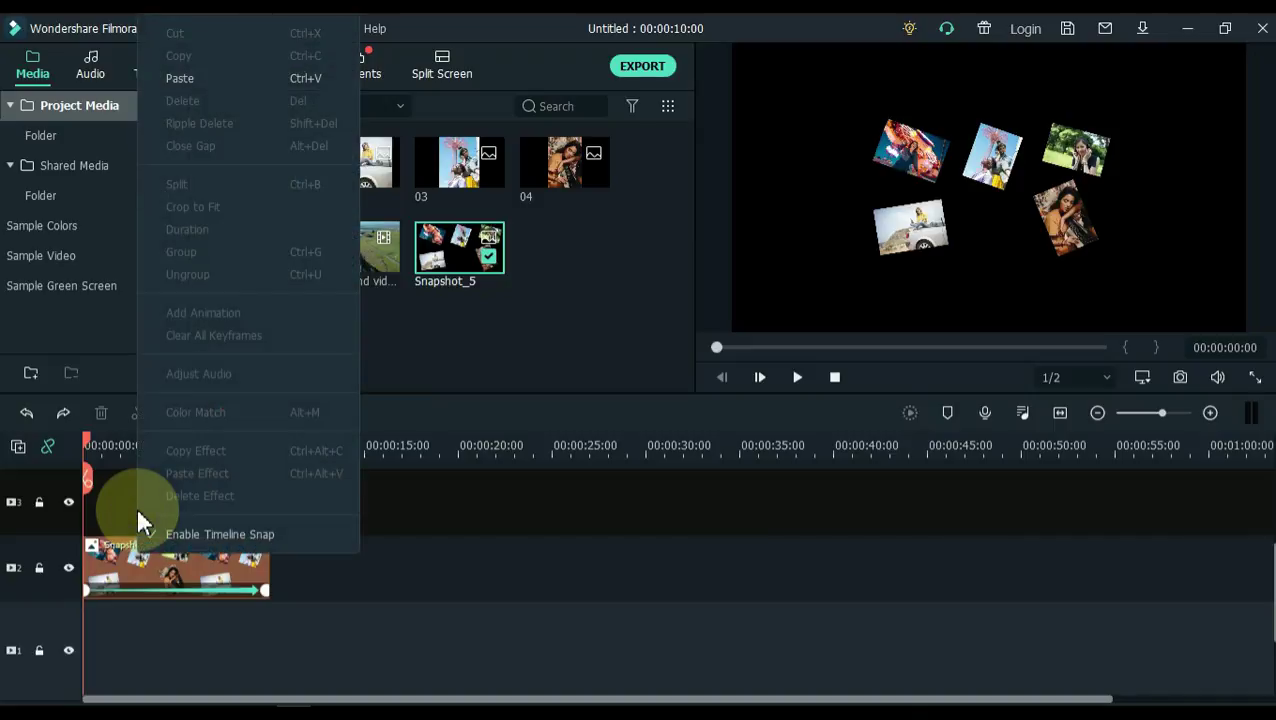
pyautogui.click(230, 74)
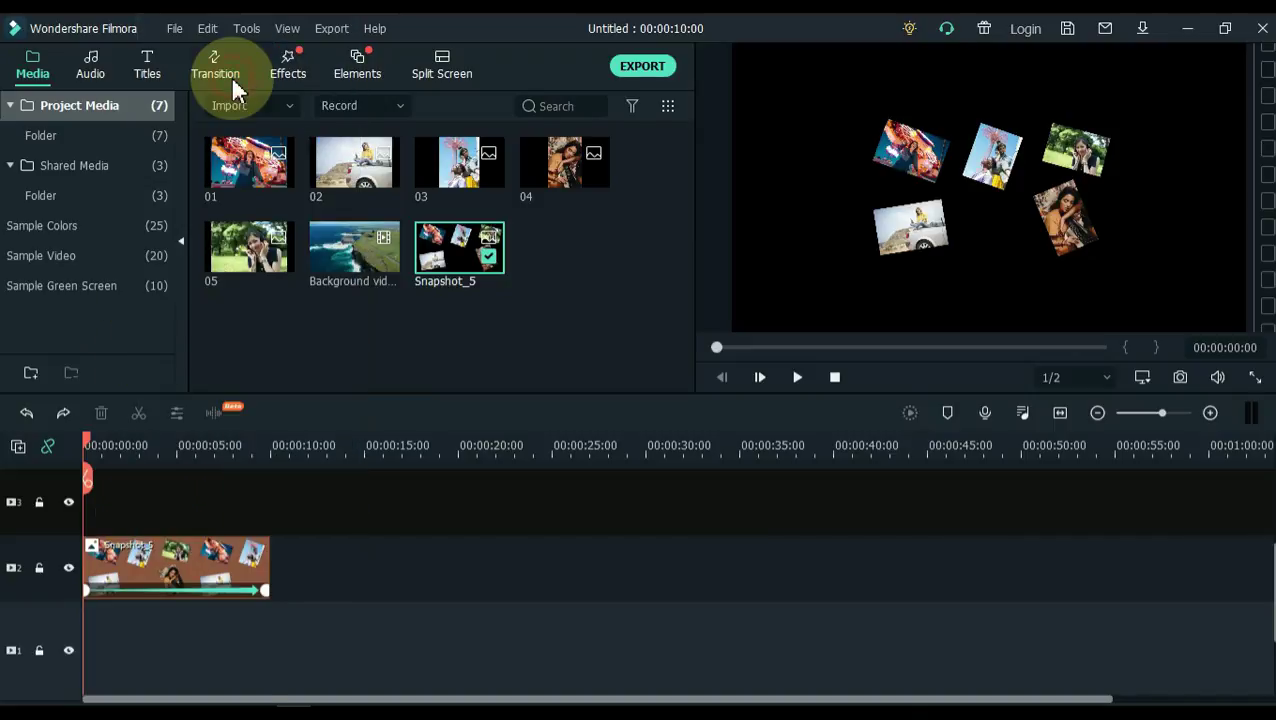
# Paste further Snapshot_5 copies at 0:00 on tracks 4 and 5
pyautogui.scroll(1, 141, 526)
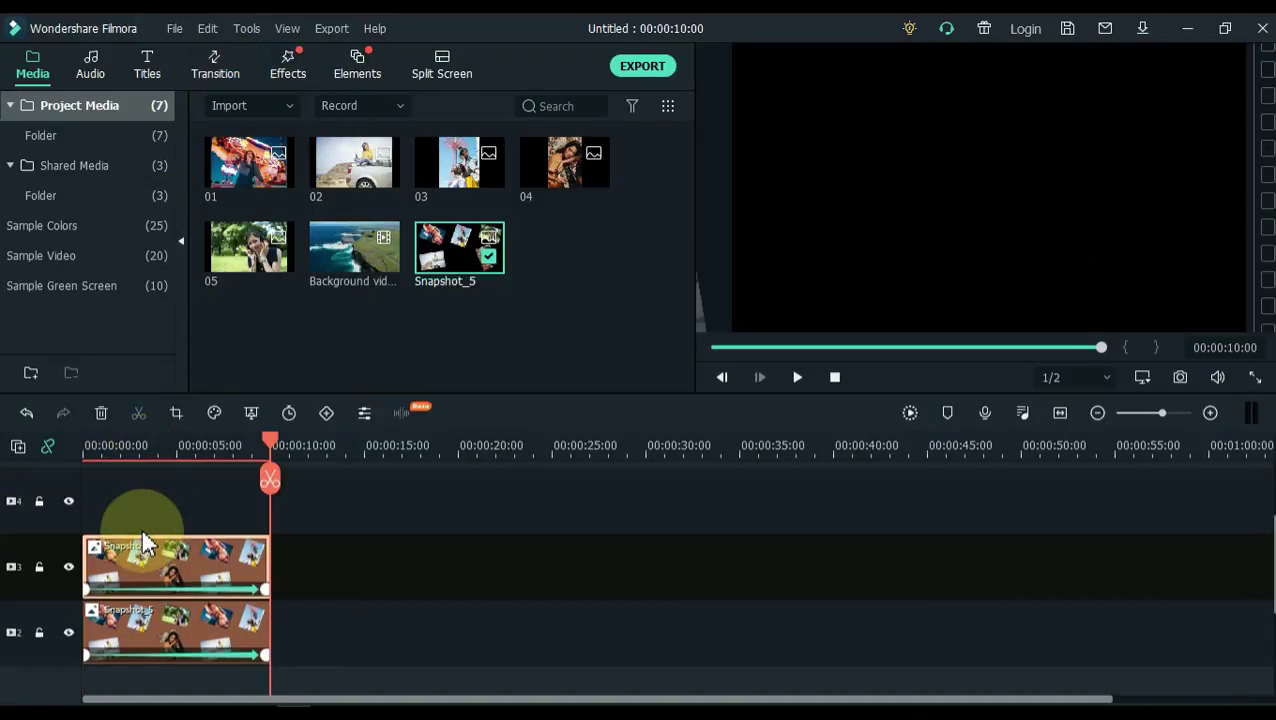
pyautogui.click(75, 490)
pyautogui.press('Home')
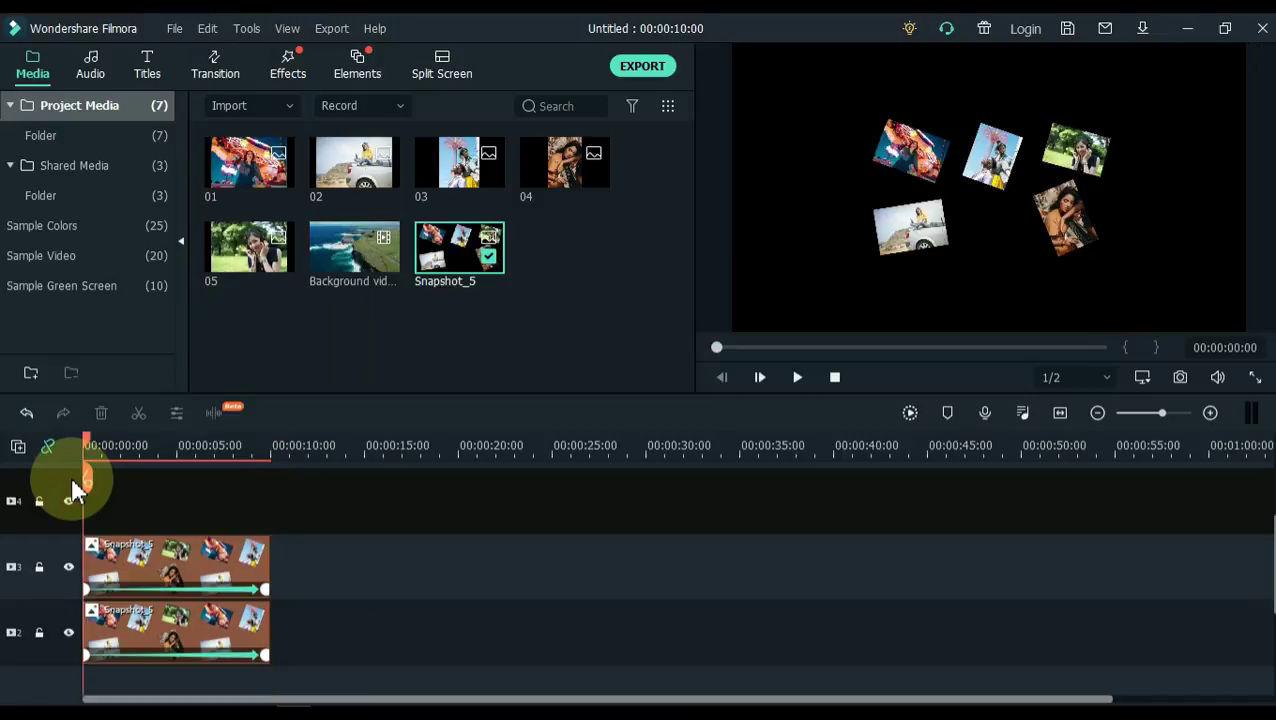
pyautogui.hotkey('ctrl', 'v')
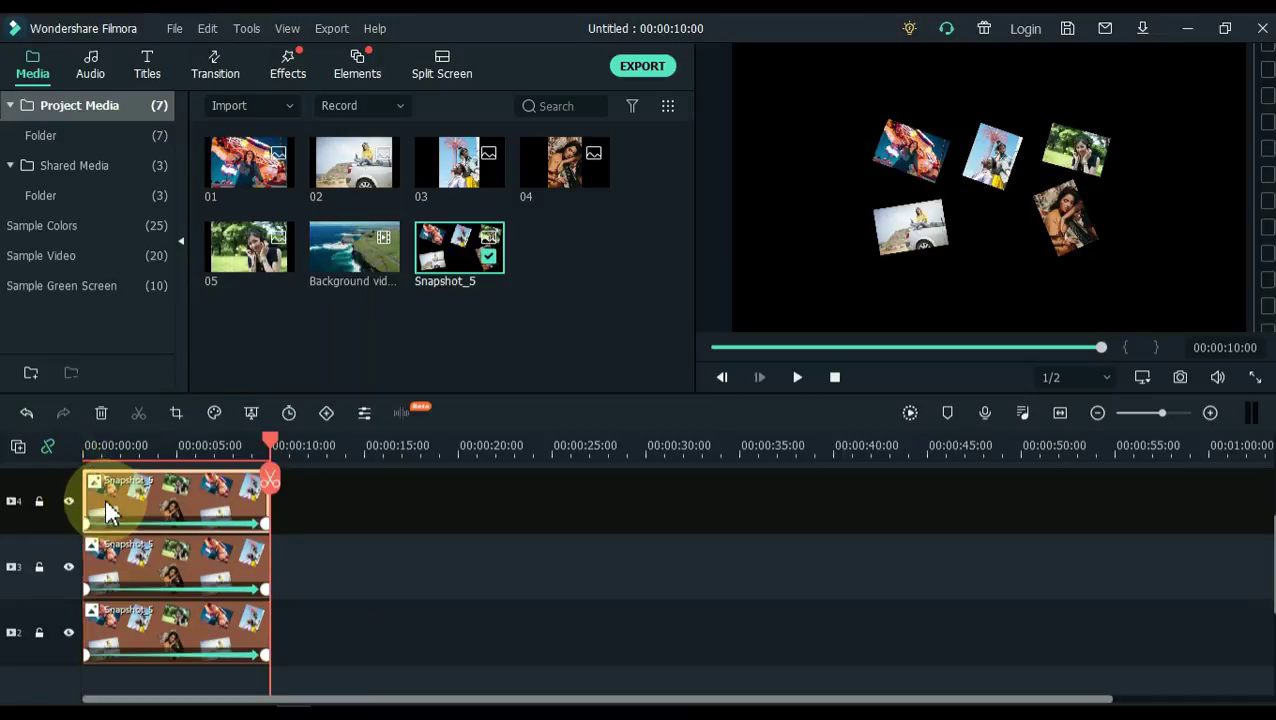
pyautogui.scroll(1, 105, 498)
pyautogui.click(68, 481)
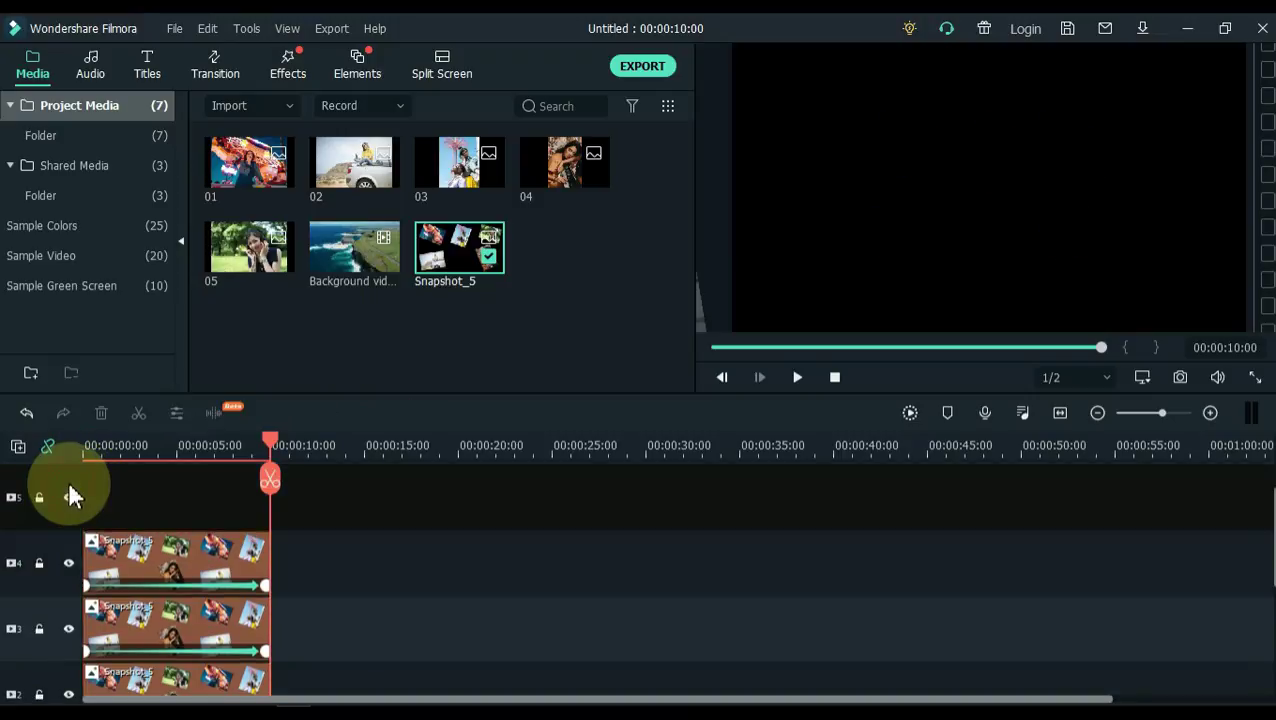
pyautogui.press('Home')
pyautogui.hotkey('ctrl', 'v')
pyautogui.click(225, 583)
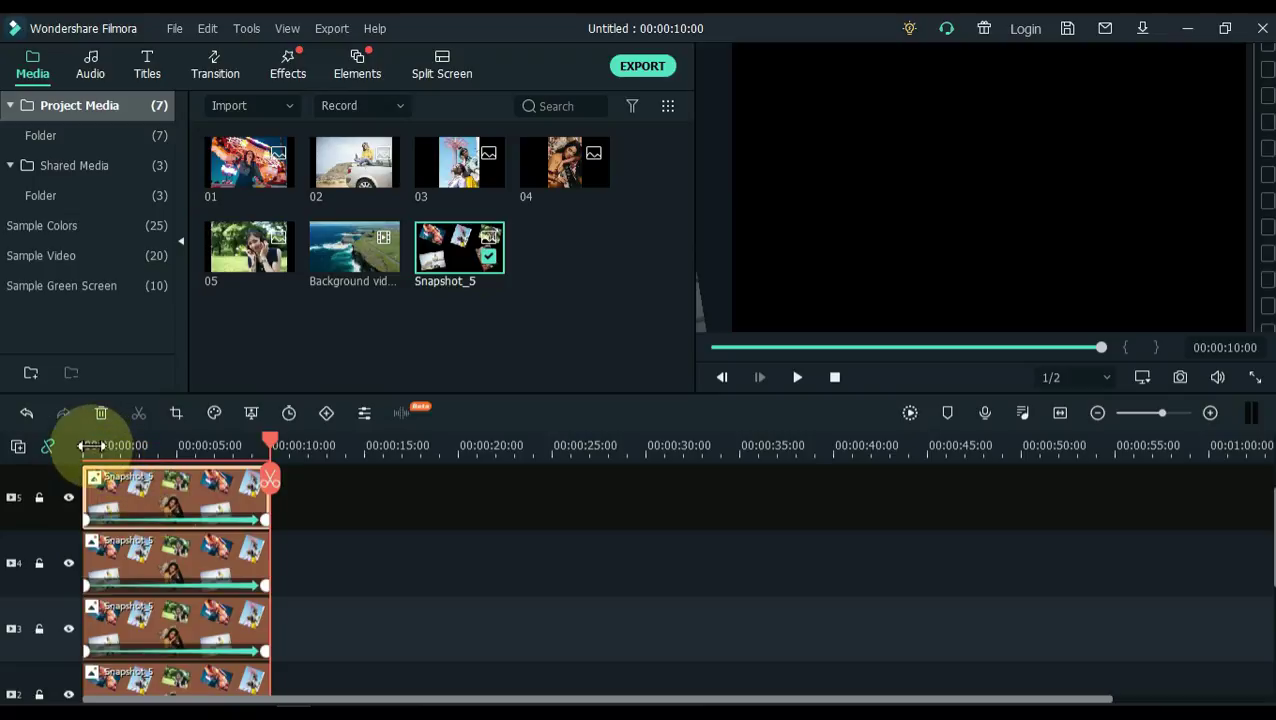
# Shift the copies to start at 1 s on track 4, 2 s on track 3, 3 s on track 2
pyautogui.moveTo(275, 445); pyautogui.dragTo(101, 446)
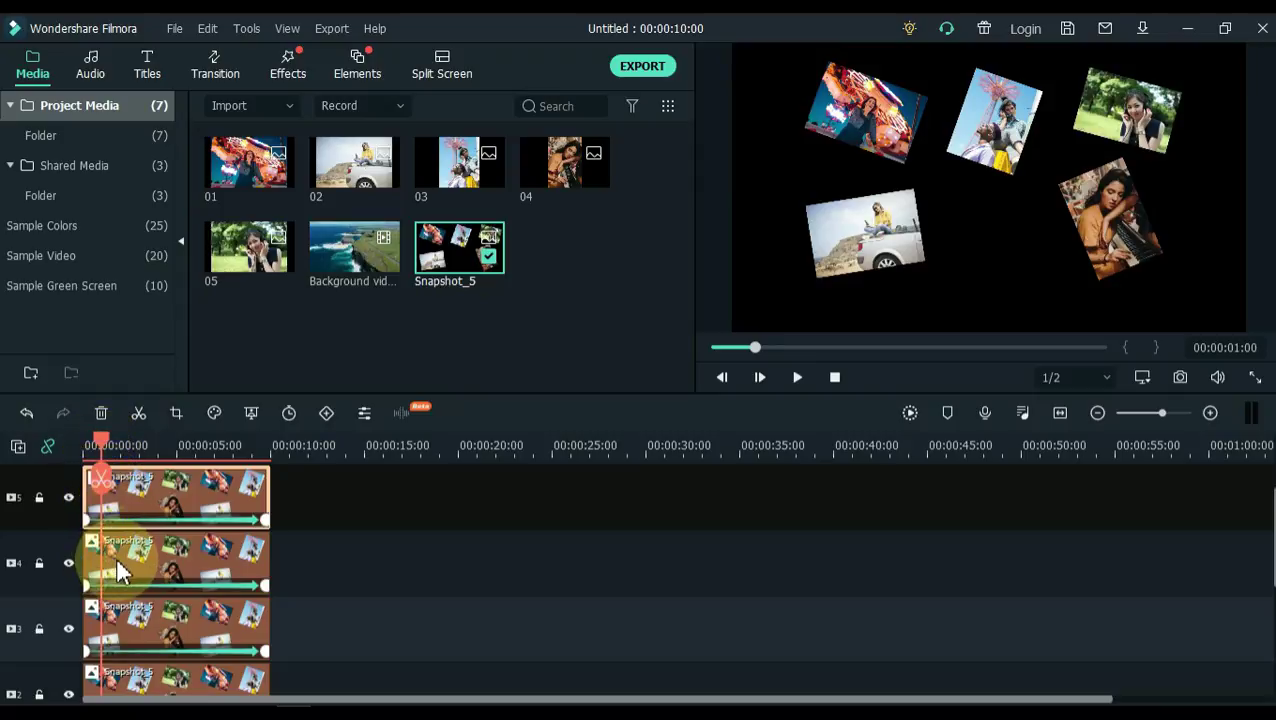
pyautogui.moveTo(116, 565); pyautogui.dragTo(147, 568)
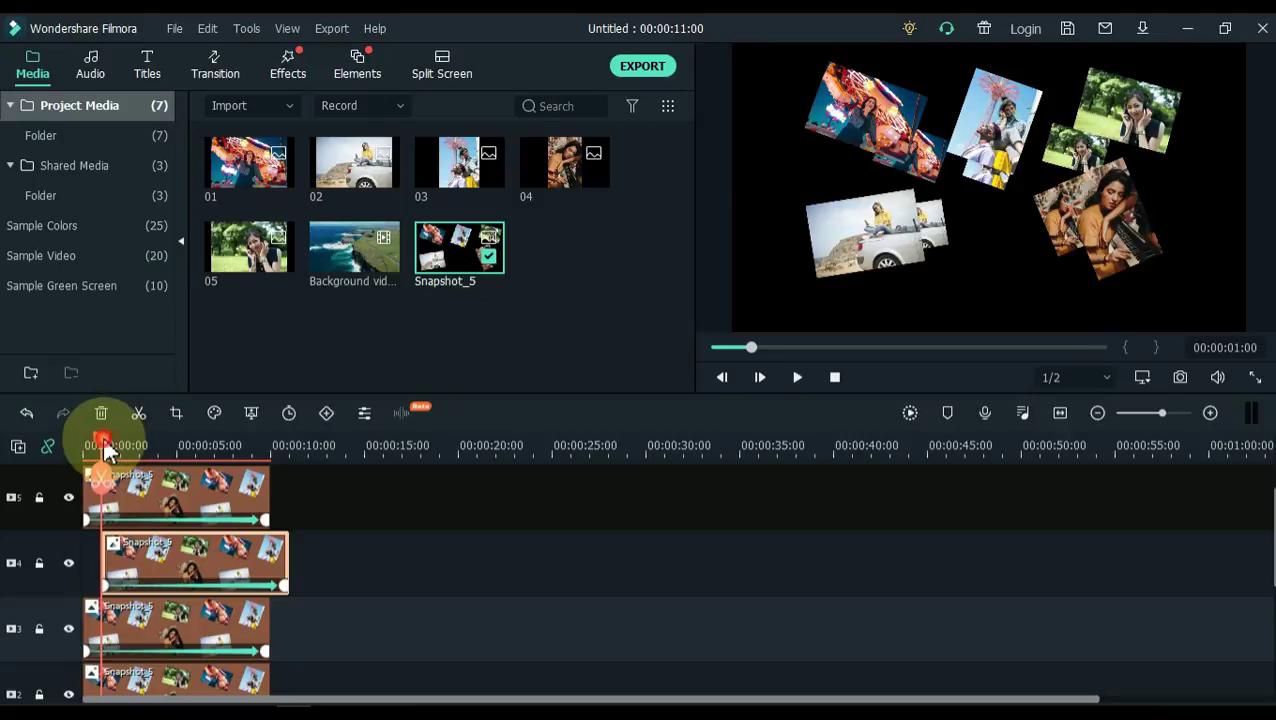
pyautogui.moveTo(104, 443); pyautogui.dragTo(120, 448)
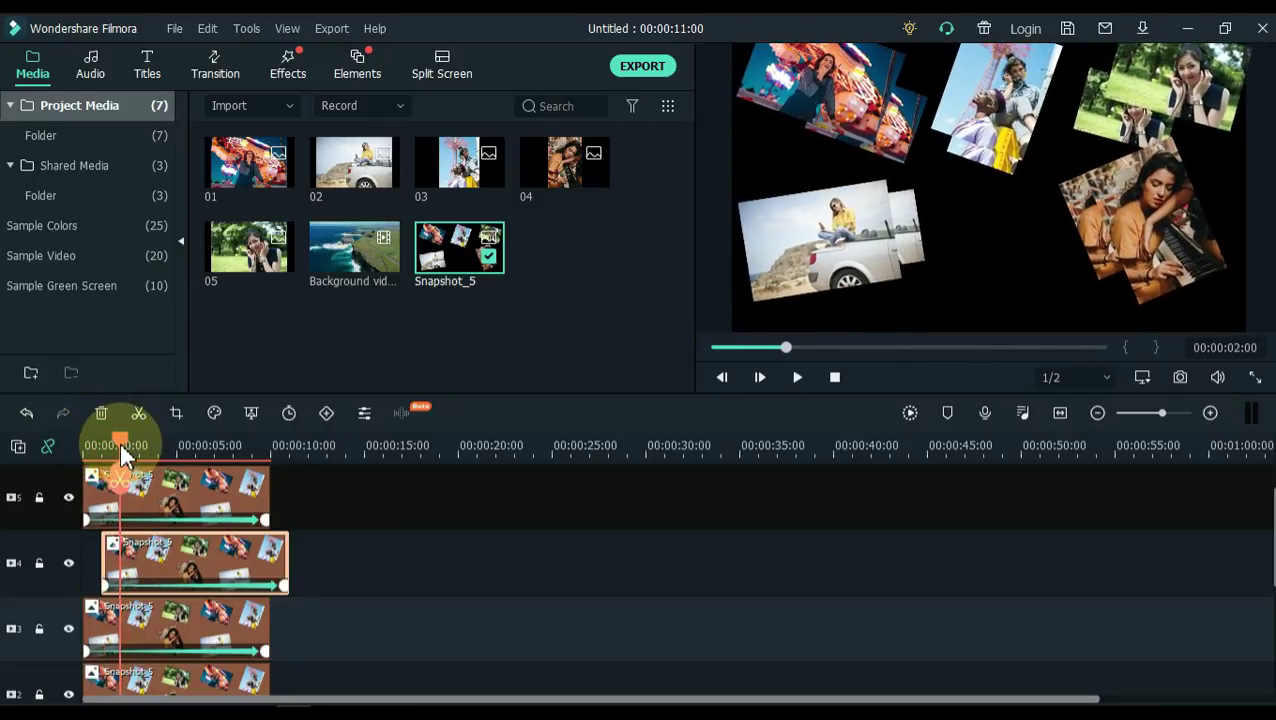
pyautogui.click(118, 628)
pyautogui.moveTo(118, 628); pyautogui.dragTo(151, 619)
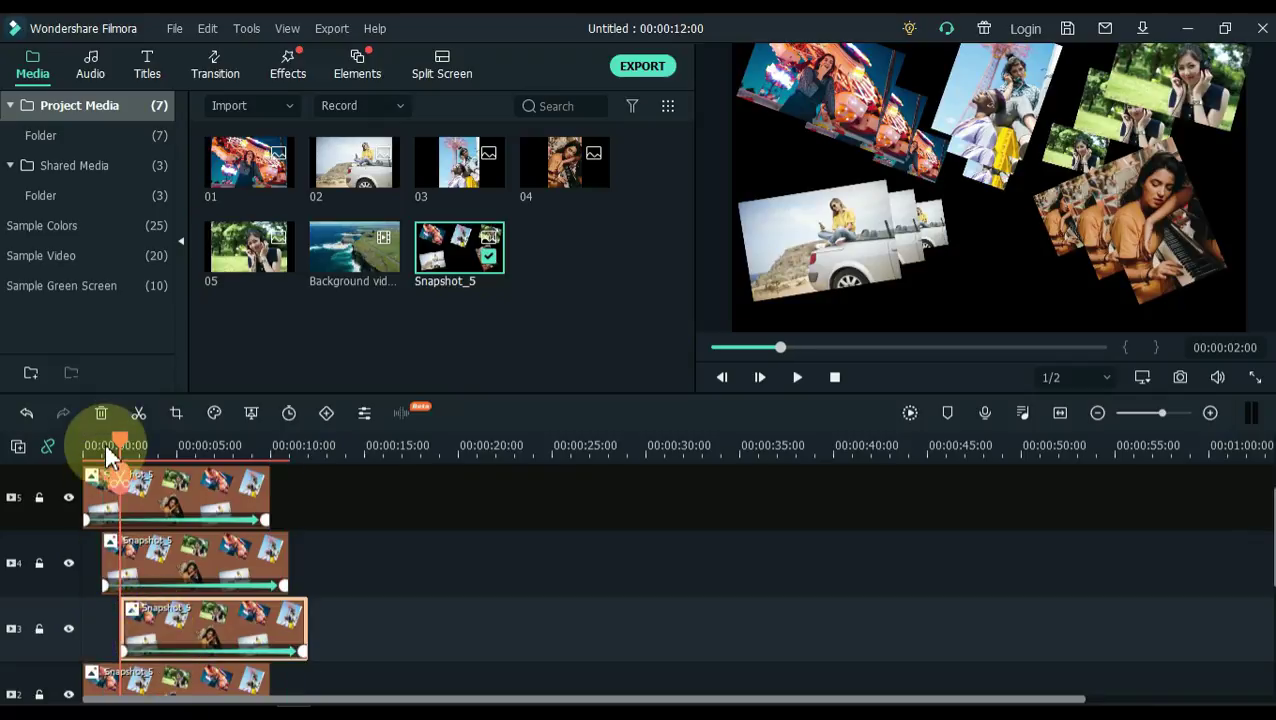
pyautogui.moveTo(120, 452)
pyautogui.mouseDown()
pyautogui.moveTo(158, 450)
pyautogui.moveTo(140, 452)
pyautogui.mouseUp()
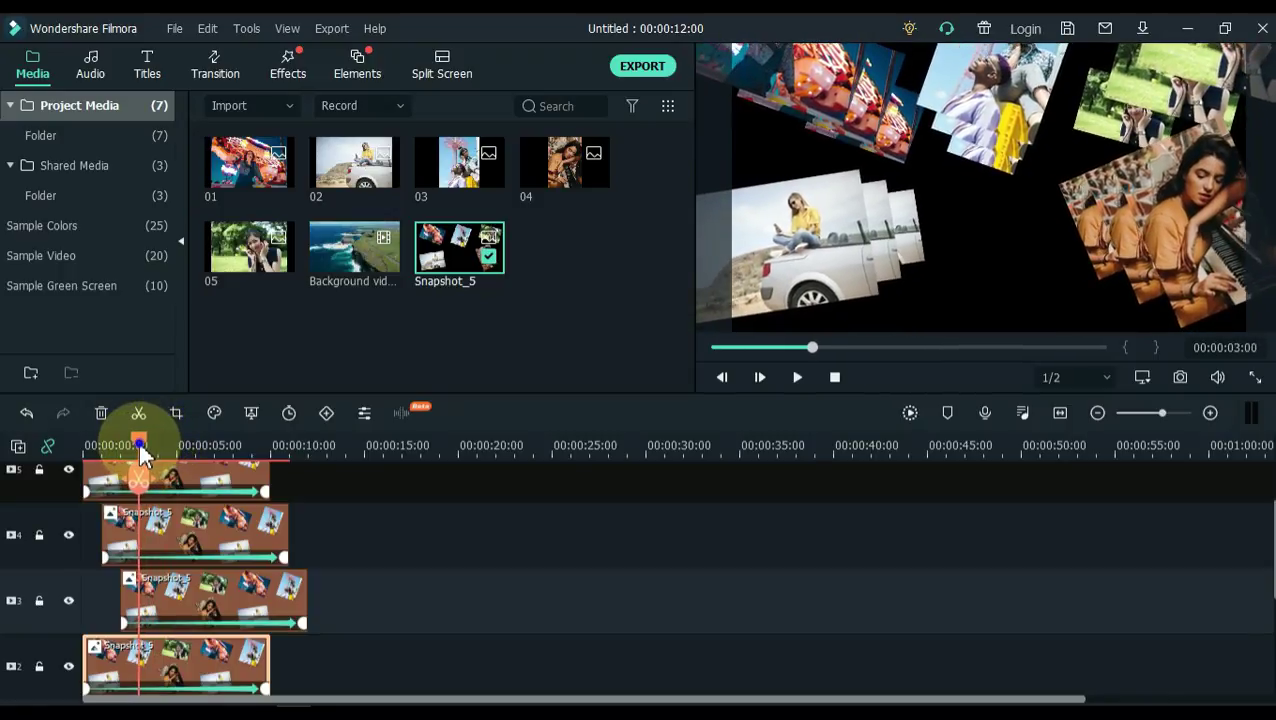
pyautogui.moveTo(150, 665); pyautogui.dragTo(174, 674)
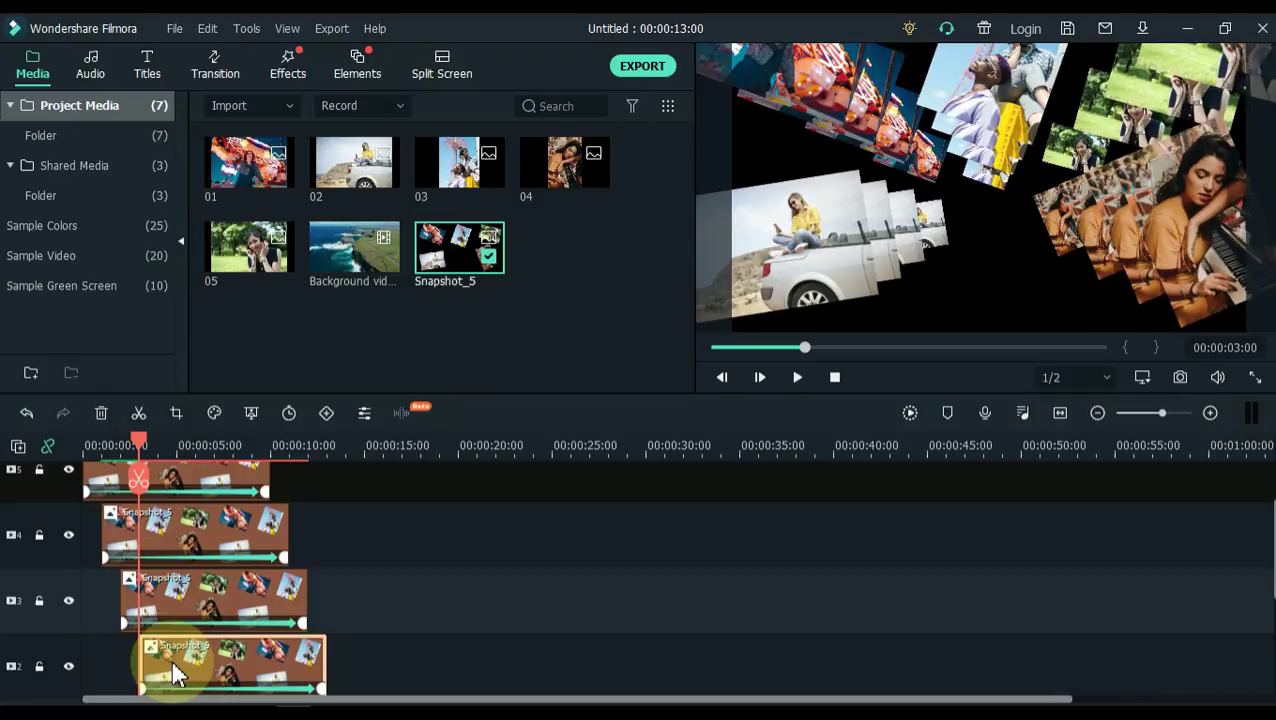
# Play the staggered collage zoom from the start through 00:00:13:00, then deselect the track 2 clip
pyautogui.press('Home')
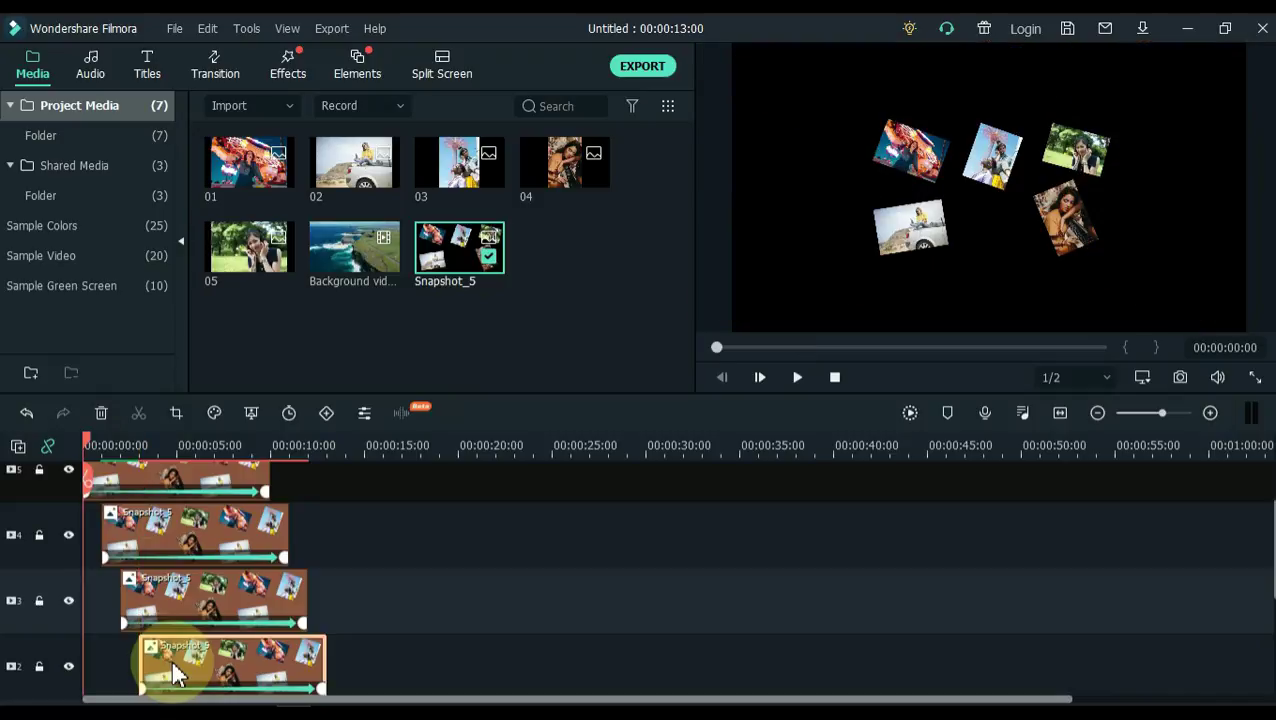
pyautogui.press('space')
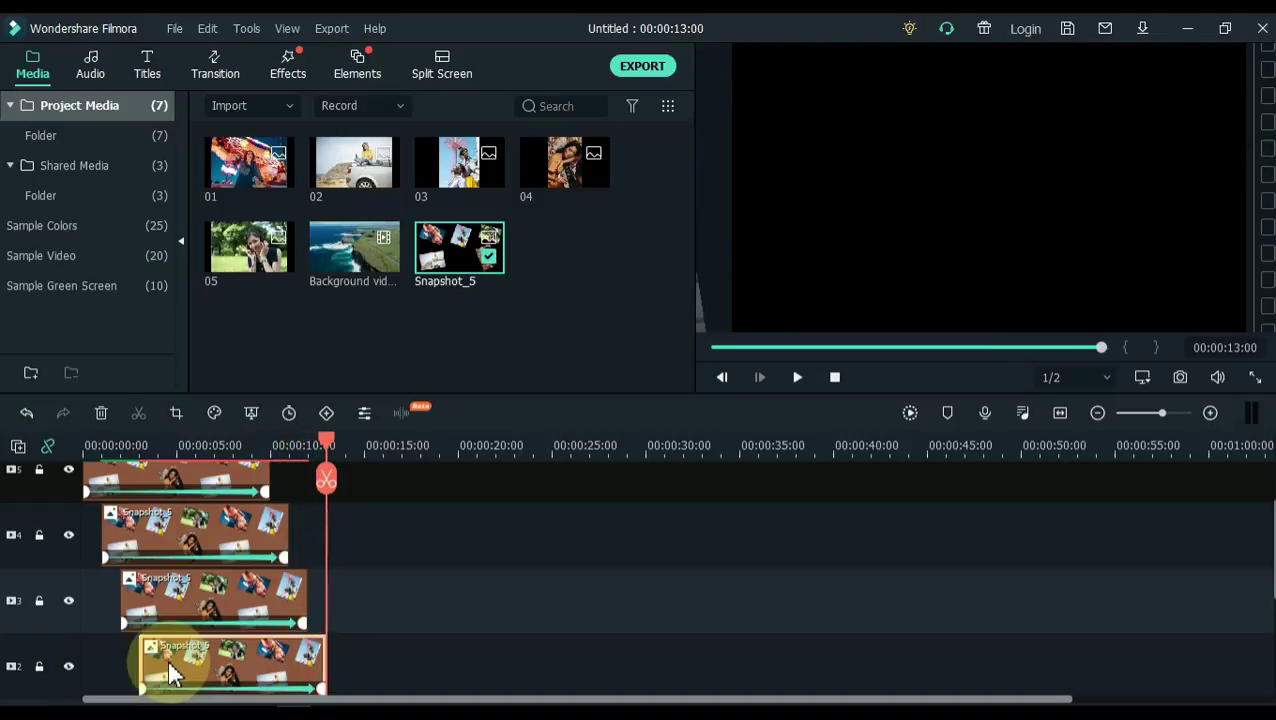
pyautogui.click(378, 588)
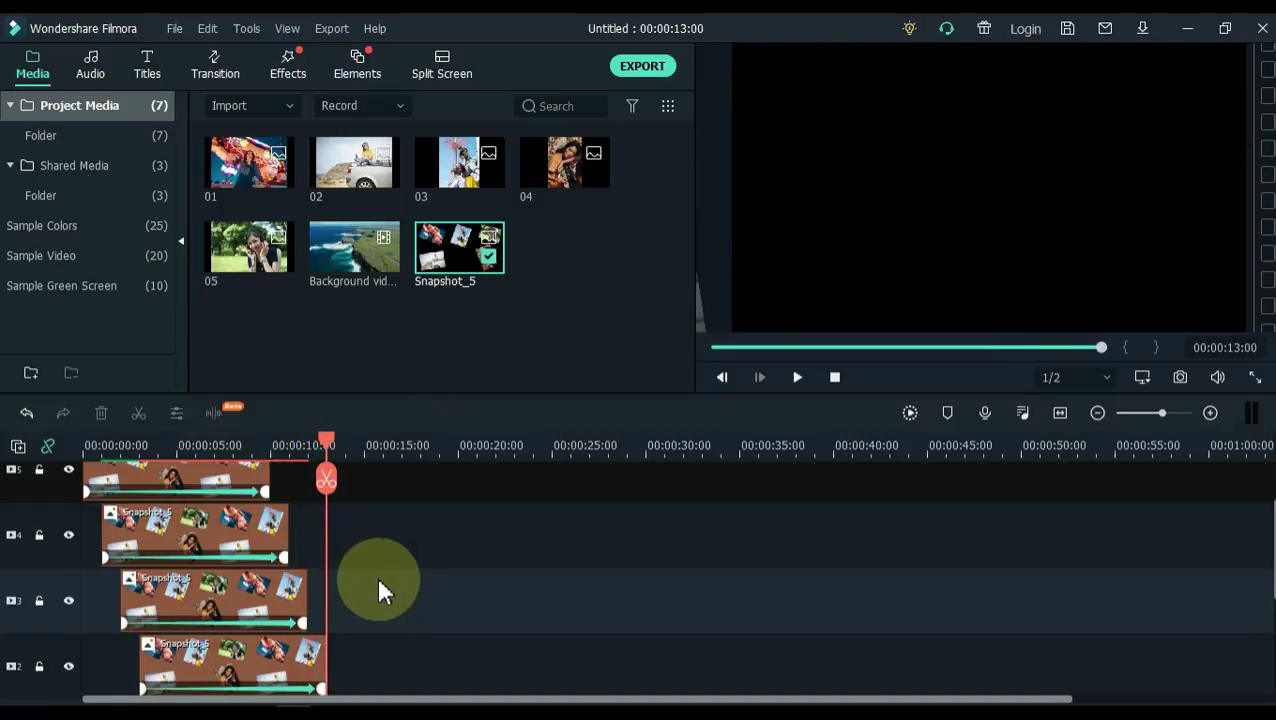
# Search the video effects library for 'bord' to find the Border effect
pyautogui.click(299, 72)
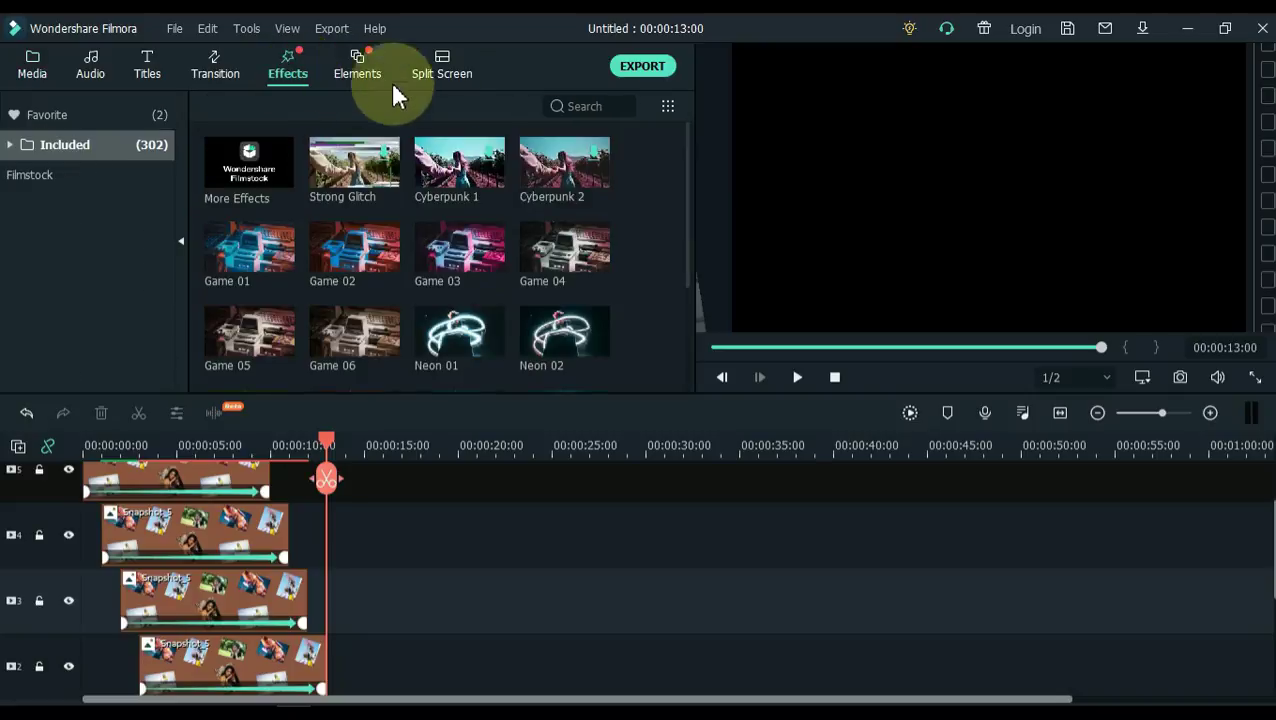
pyautogui.click(608, 106)
pyautogui.write('border')
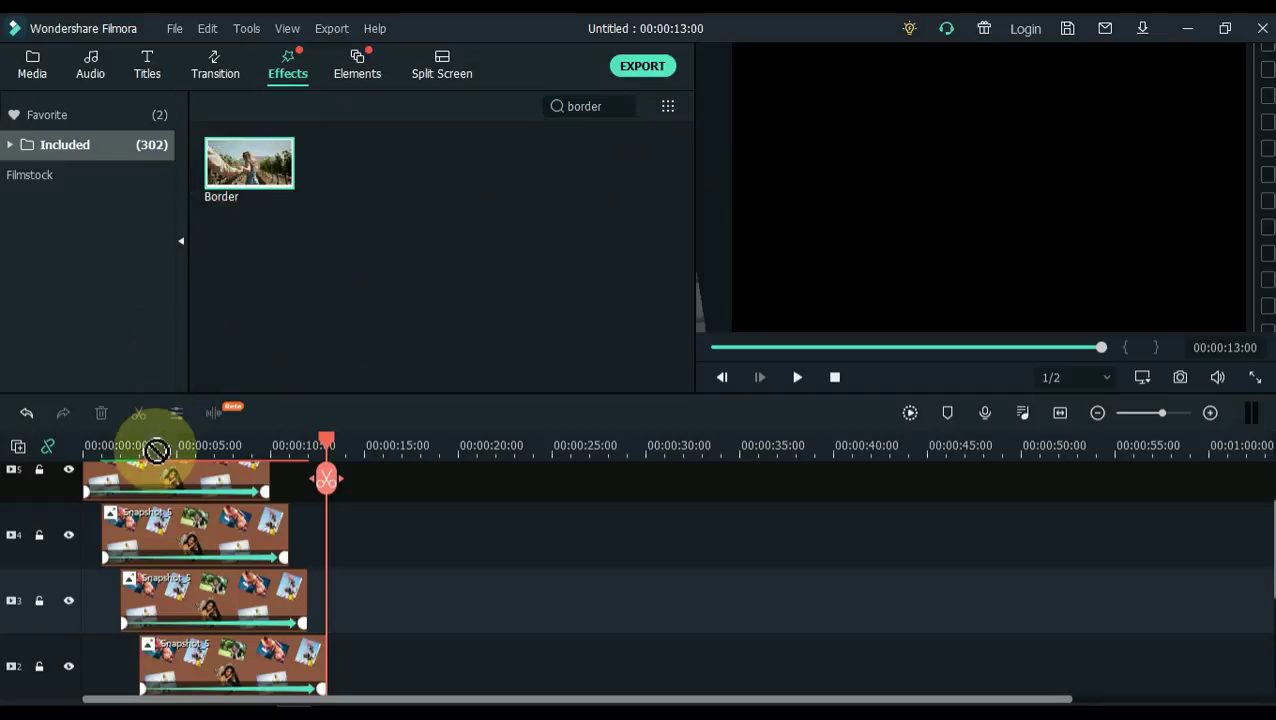
# Apply Border to the Snapshot_5 clips on tracks 5, 4, 3 and 2
pyautogui.moveTo(151, 462); pyautogui.dragTo(148, 540)
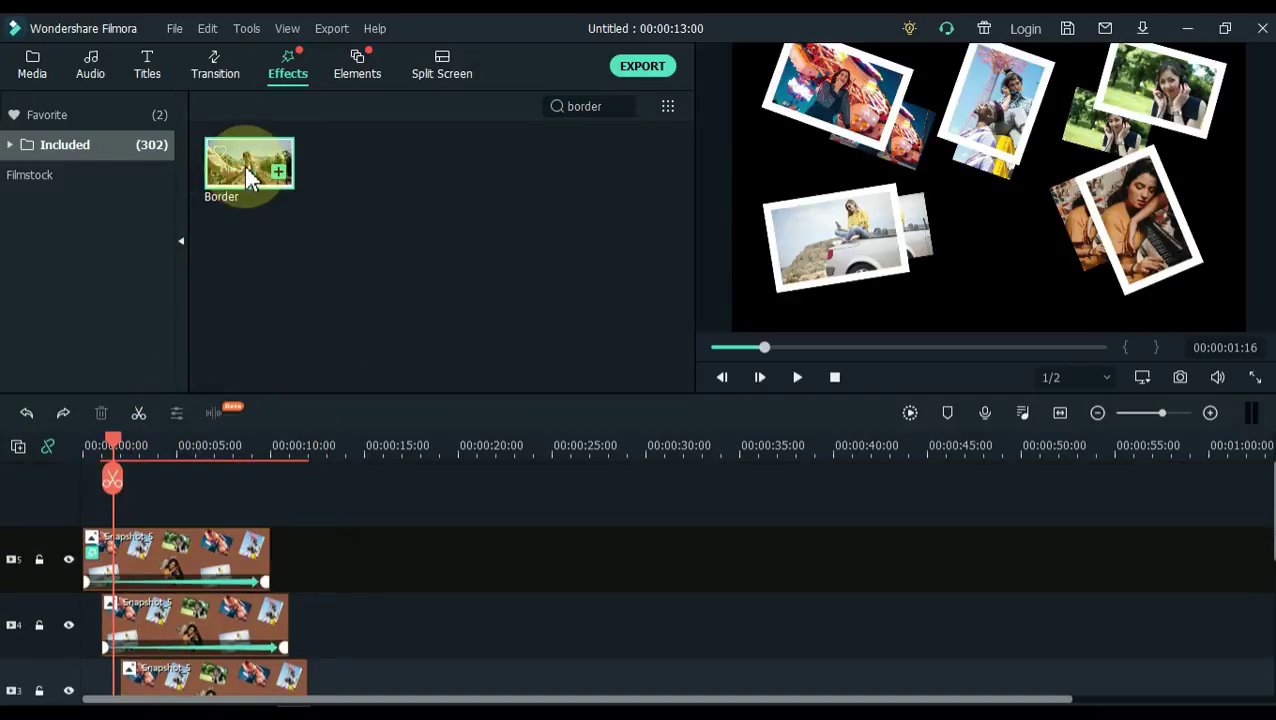
pyautogui.moveTo(244, 165); pyautogui.dragTo(163, 615)
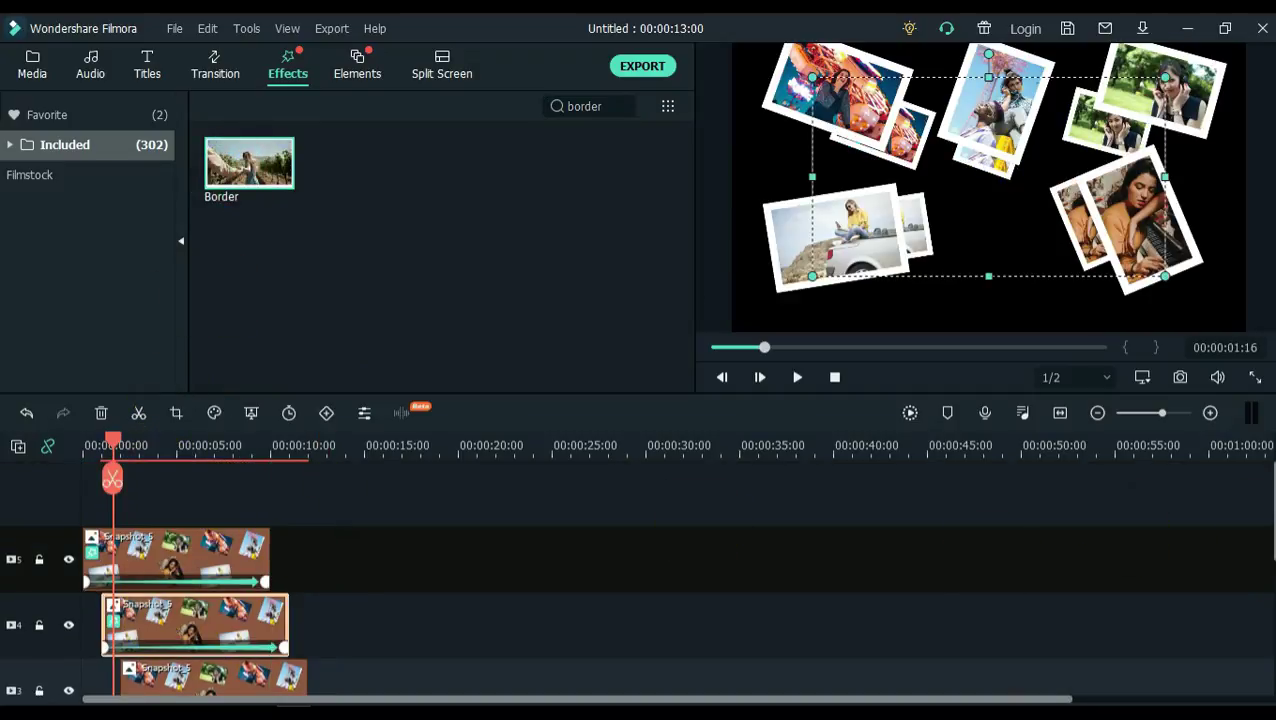
pyautogui.scroll(-3, 950, 530)
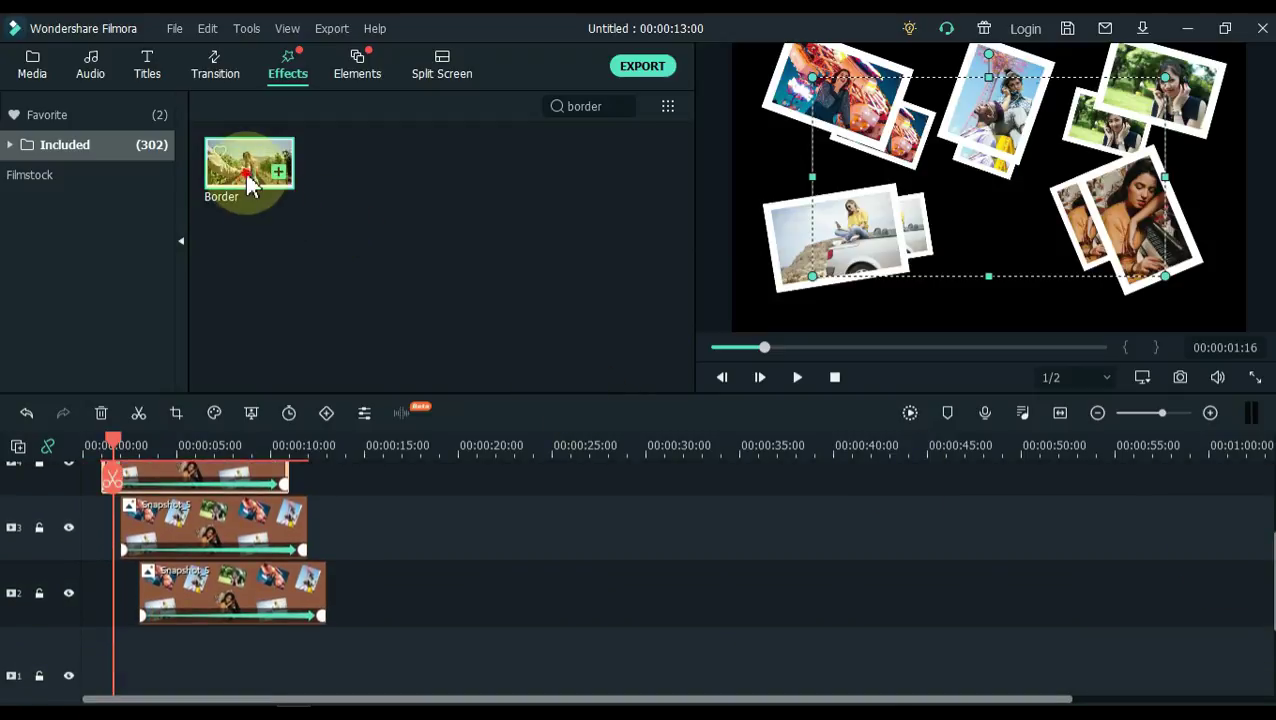
pyautogui.moveTo(250, 188); pyautogui.dragTo(207, 605)
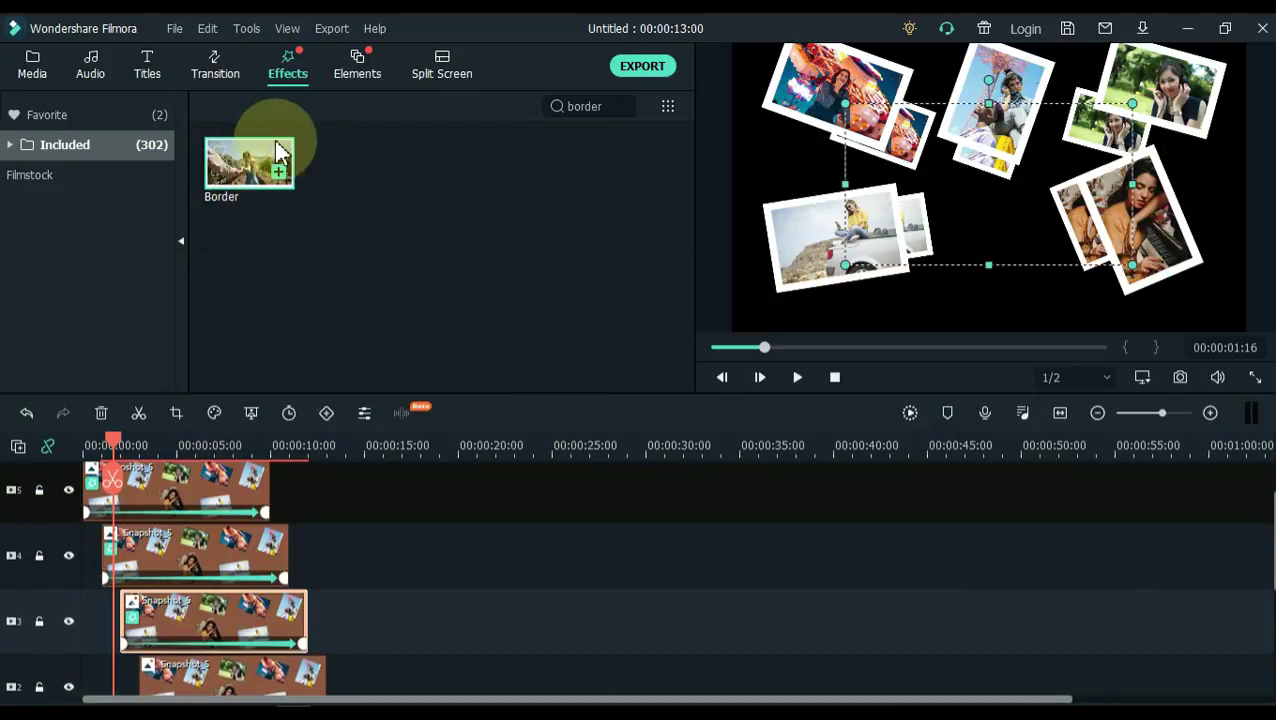
pyautogui.moveTo(255, 165); pyautogui.dragTo(218, 685)
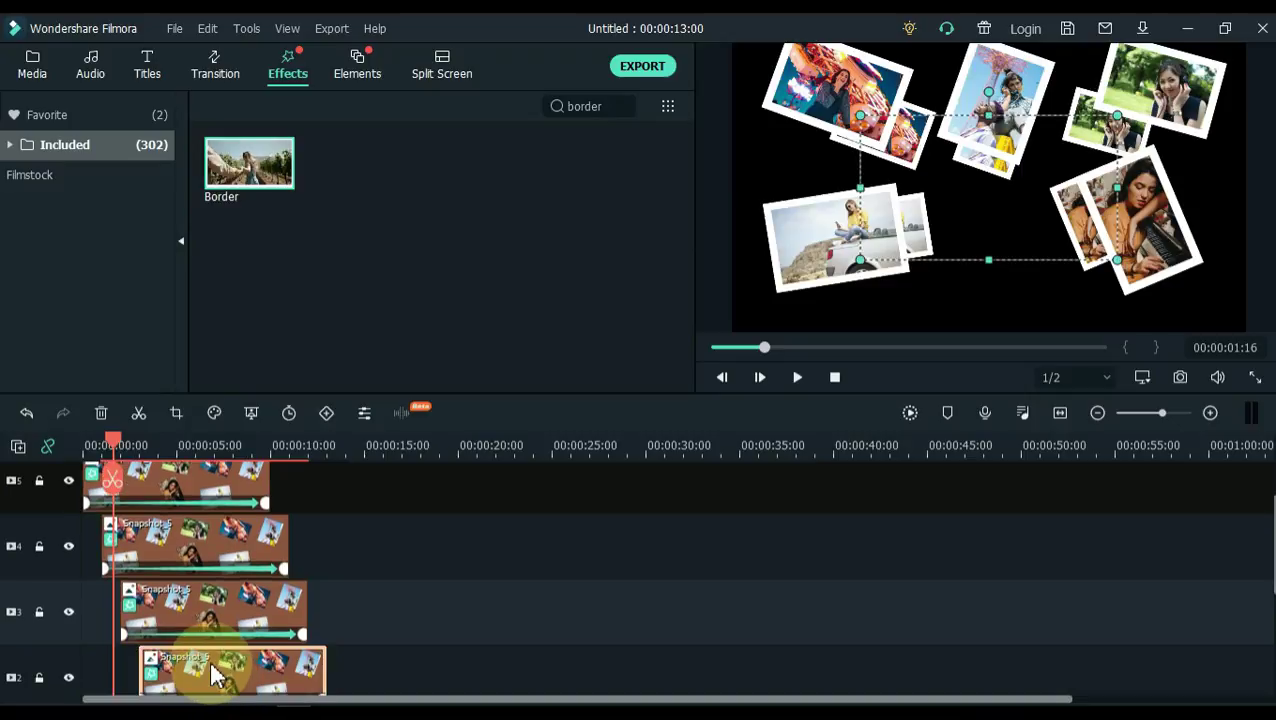
pyautogui.scroll(2, 213, 632)
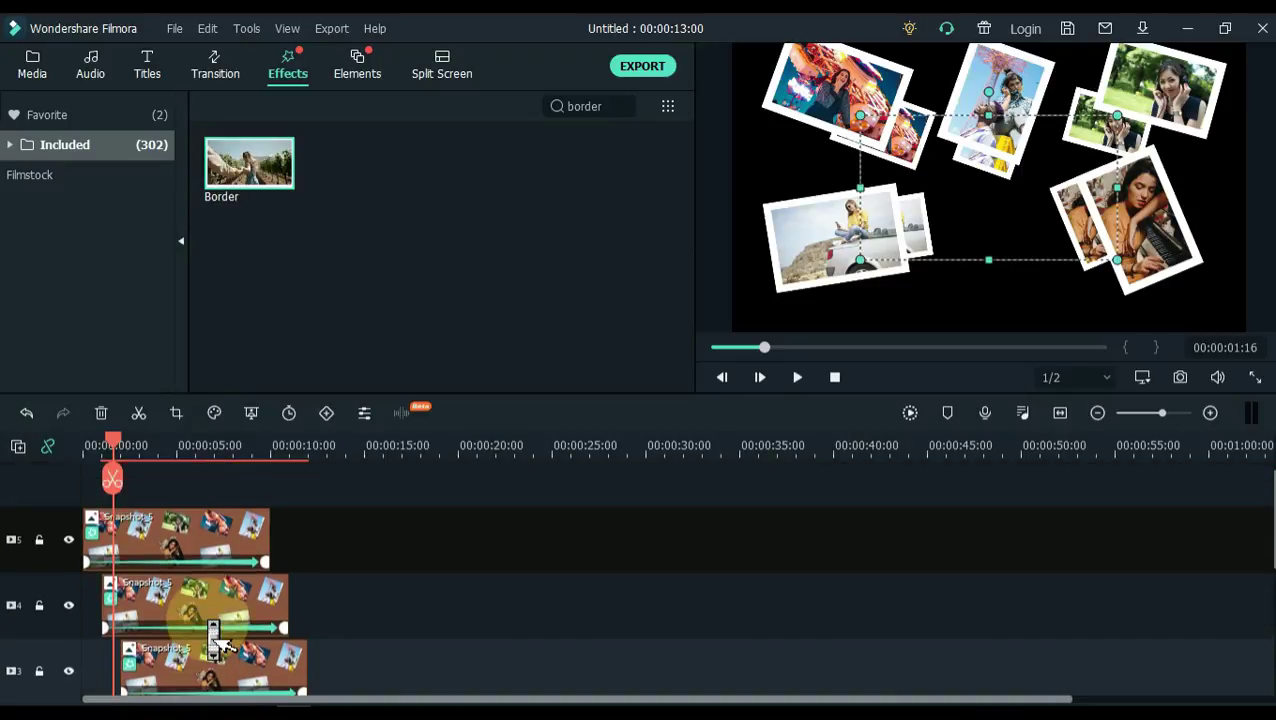
# Reduce the track 5 snapshot's Border size under Image > Video Effects
pyautogui.doubleClick(190, 545)
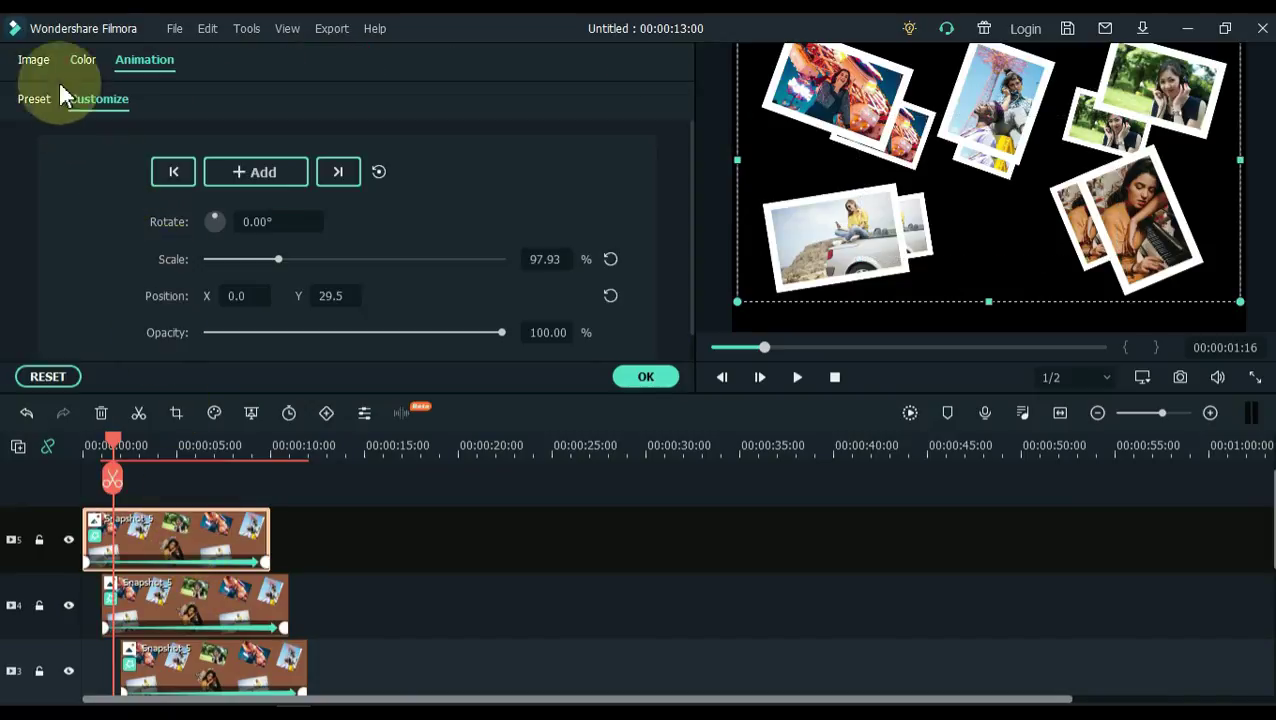
pyautogui.click(44, 72)
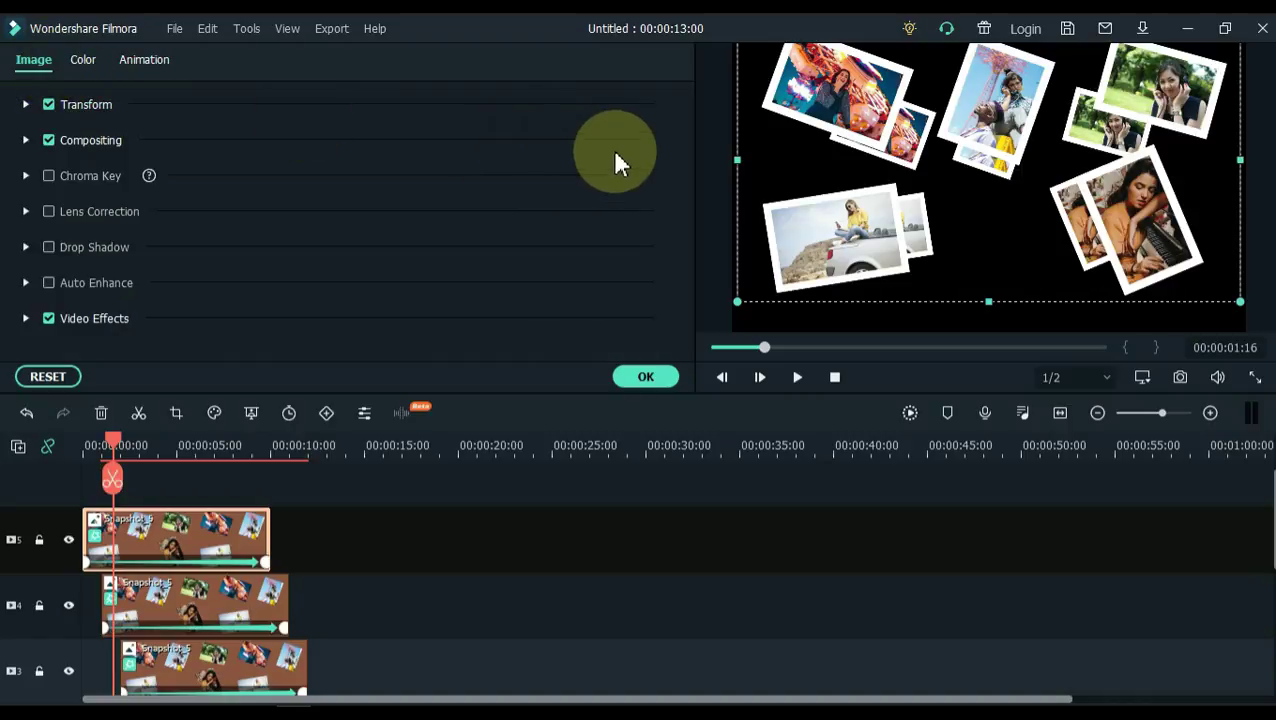
pyautogui.click(29, 320)
pyautogui.scroll(-3, 683, 230)
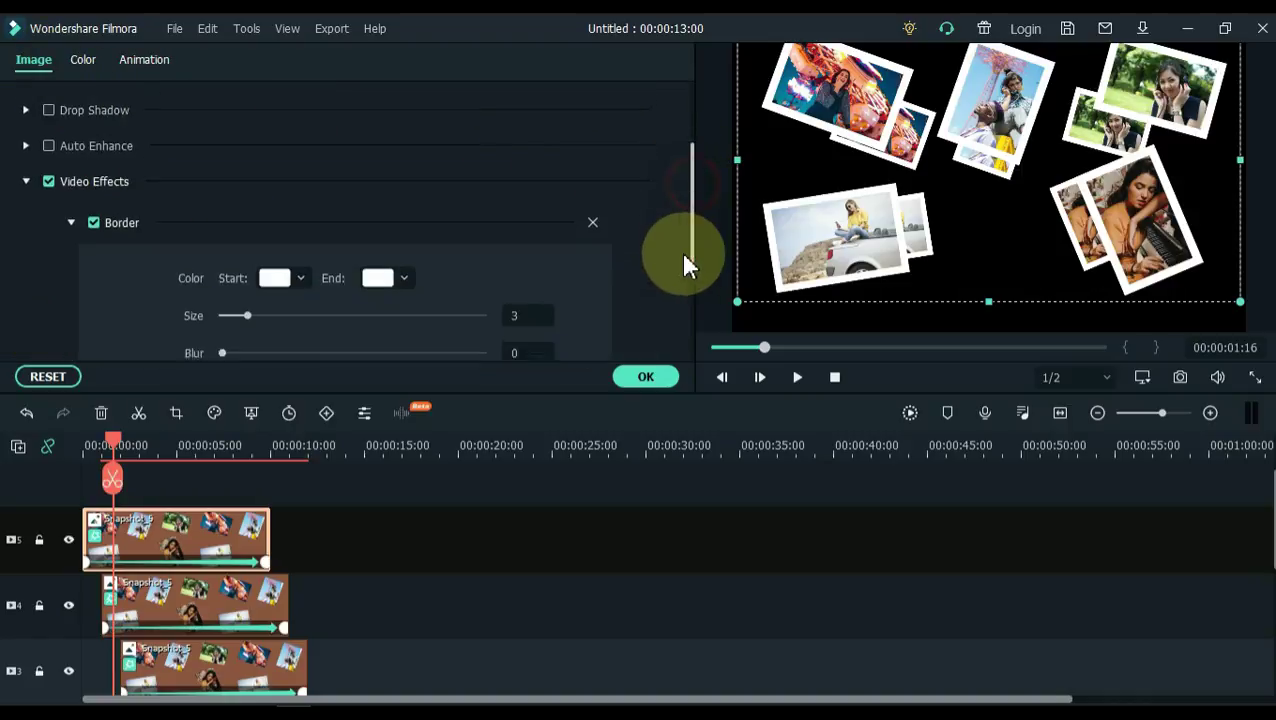
pyautogui.moveTo(259, 274)
pyautogui.mouseDown()
pyautogui.moveTo(250, 262)
pyautogui.moveTo(347, 264)
pyautogui.moveTo(234, 270)
pyautogui.mouseUp()
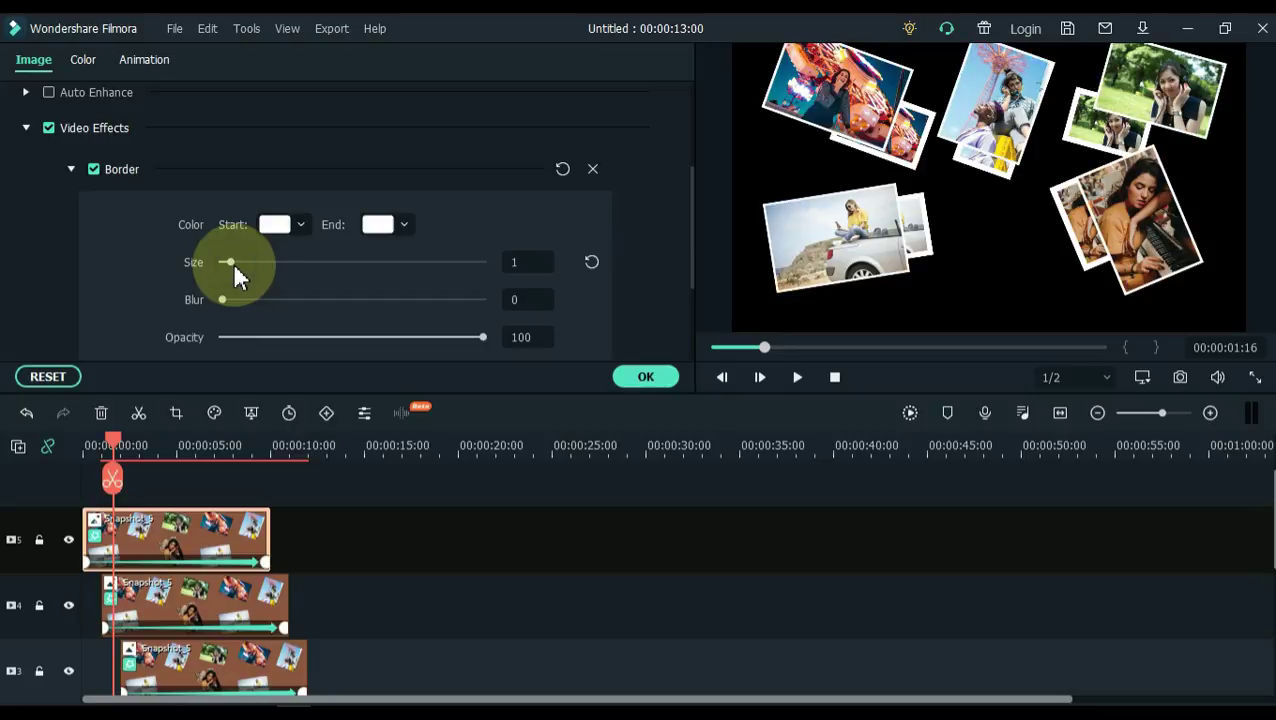
# Set Border size to 1 on the track 4, 3 and 2 snapshots and confirm with OK
pyautogui.click(228, 605)
pyautogui.moveTo(226, 268); pyautogui.dragTo(230, 268)
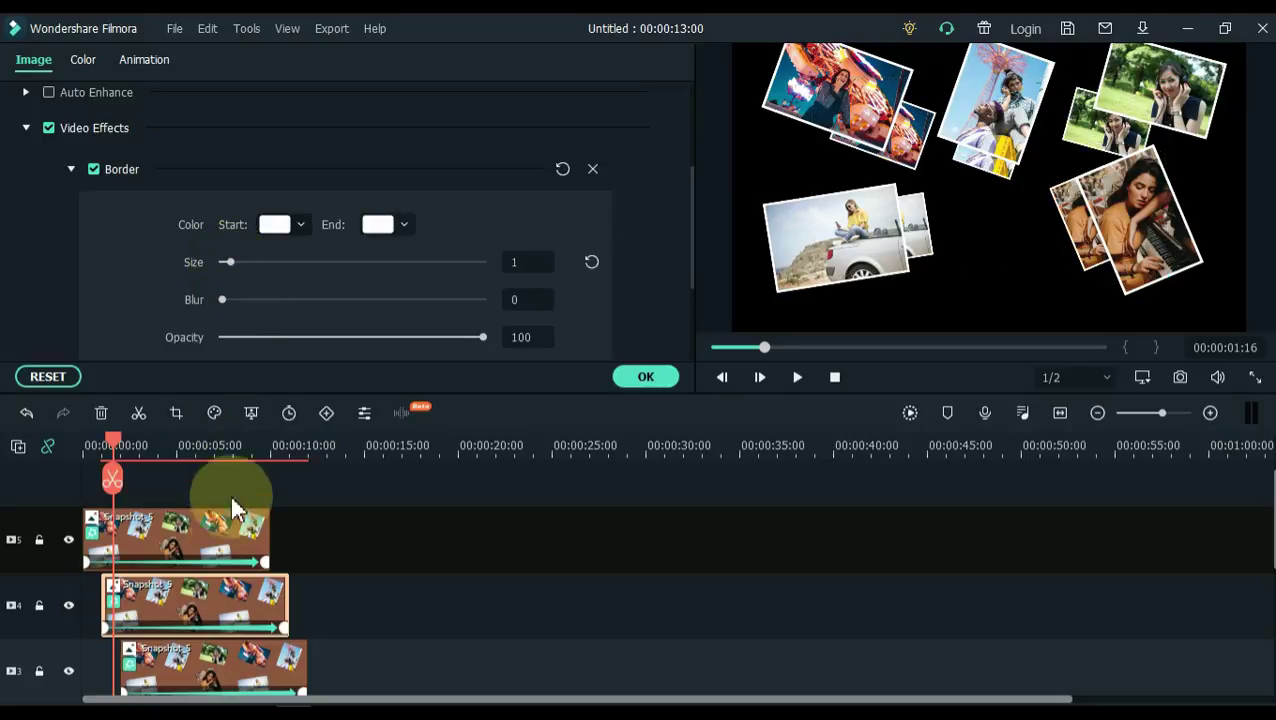
pyautogui.click(252, 660)
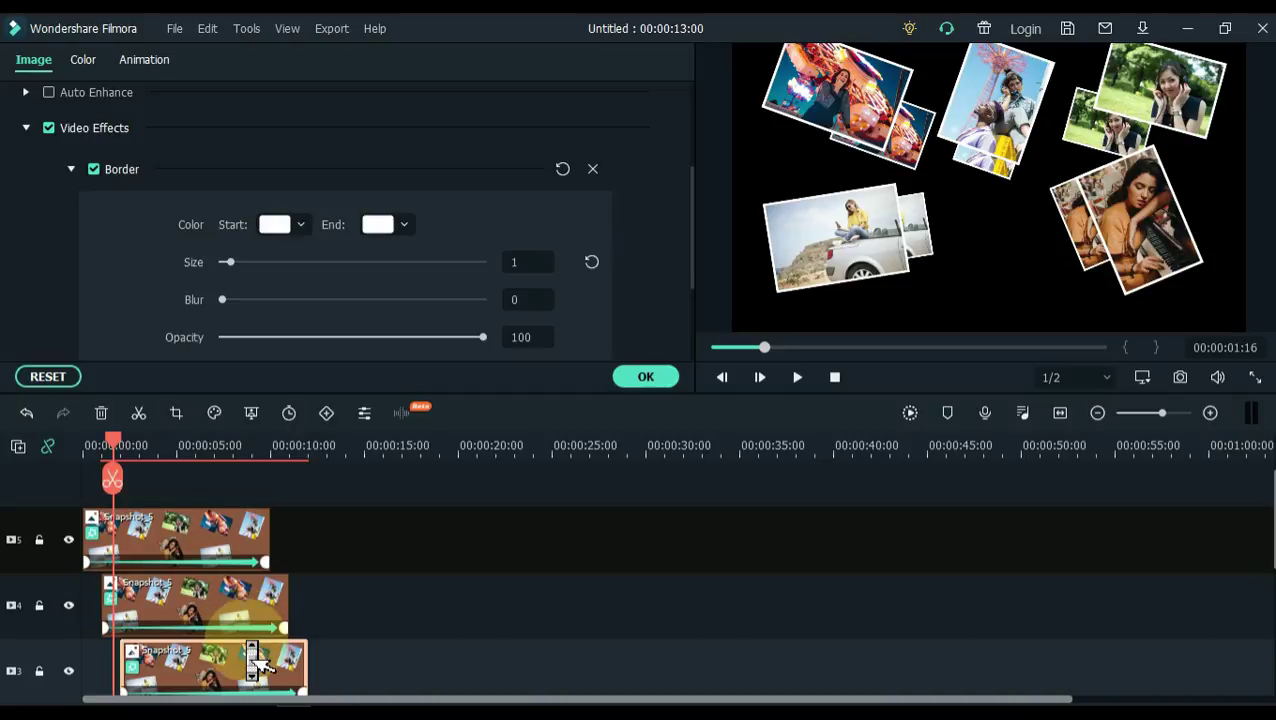
pyautogui.scroll(-2, 250, 650)
pyautogui.click(247, 652)
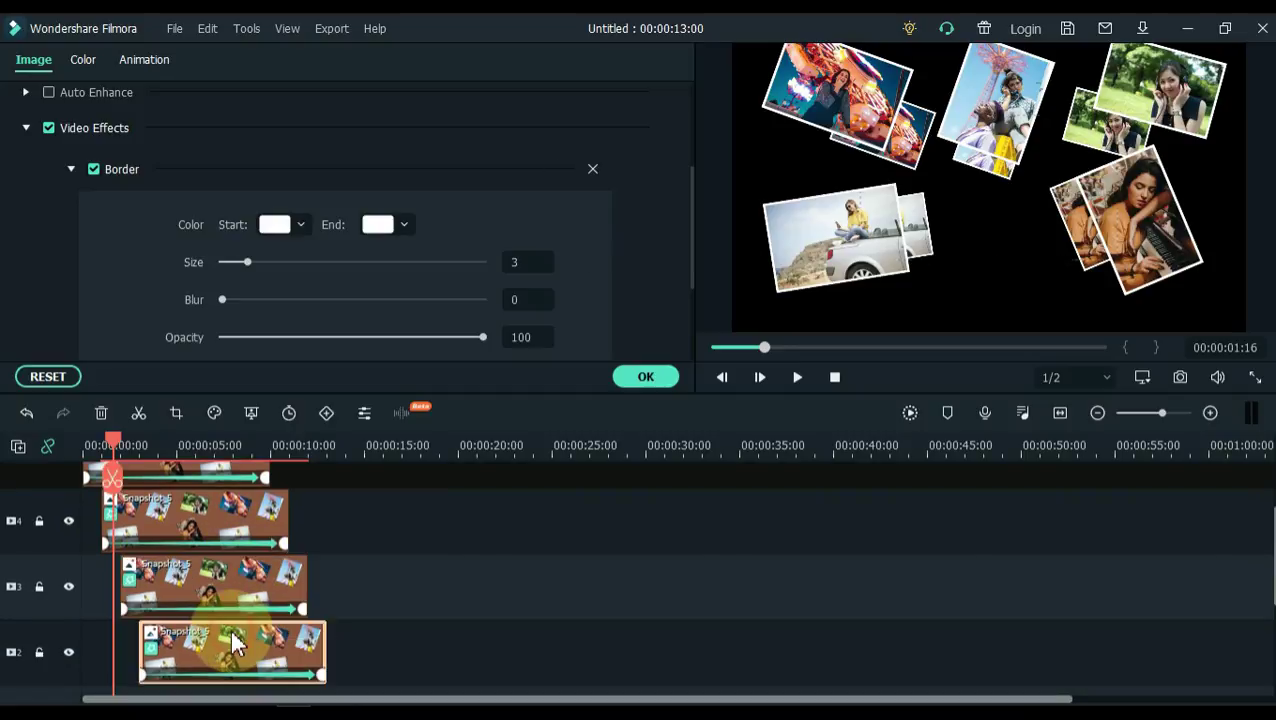
pyautogui.click(230, 266)
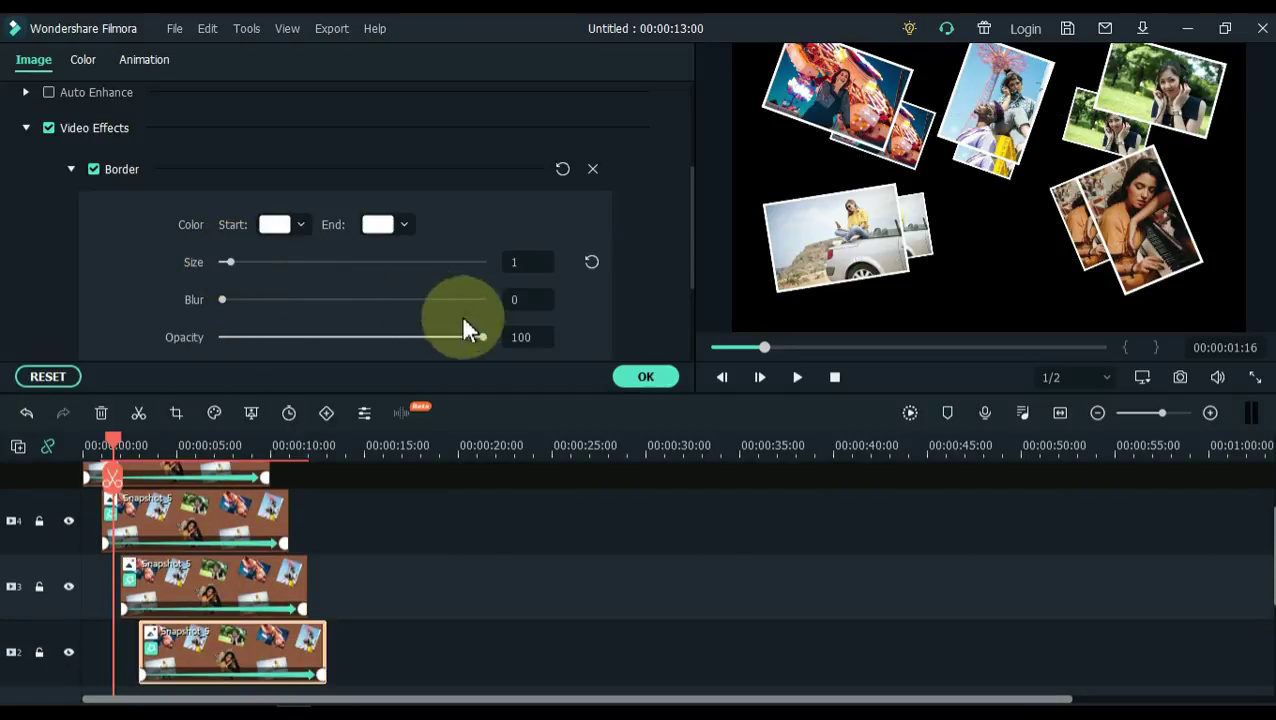
pyautogui.click(638, 380)
# Place the Background video on track 1 from the start, keep 1280 x 720 30fps, and trim it to 00:00:13:00
pyautogui.click(460, 603)
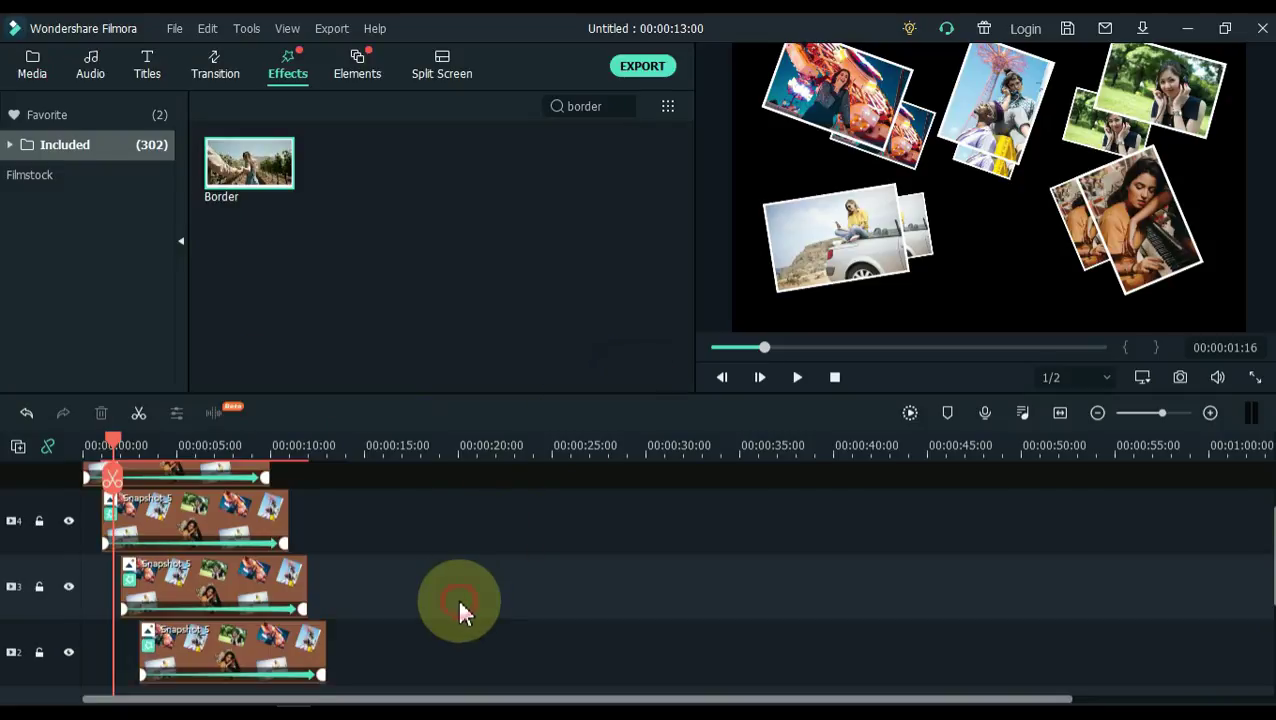
pyautogui.press('Home')
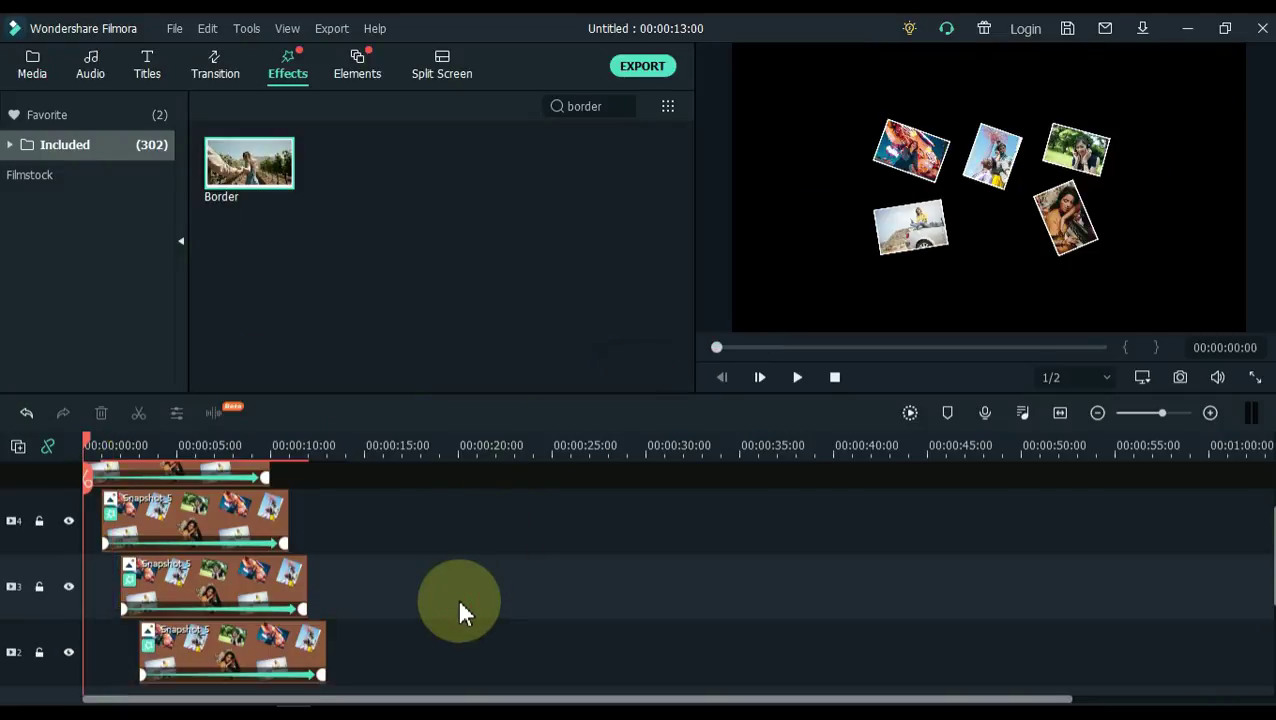
pyautogui.click(40, 70)
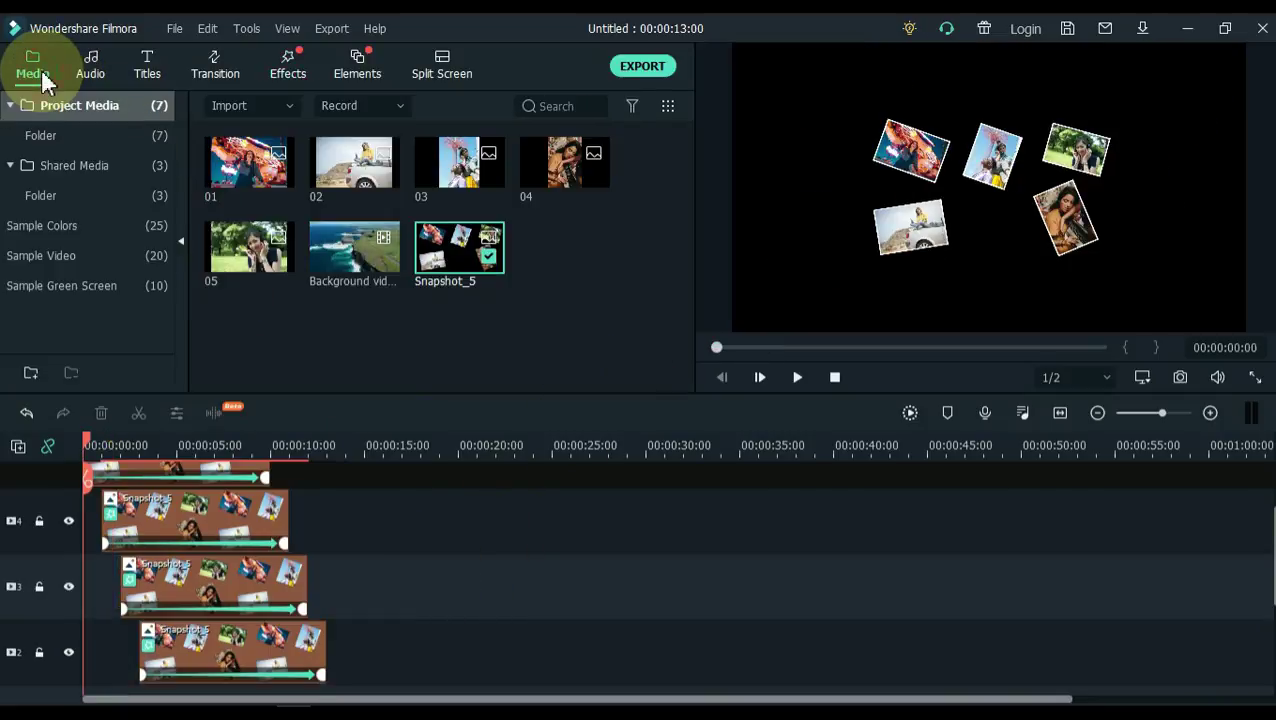
pyautogui.click(389, 312)
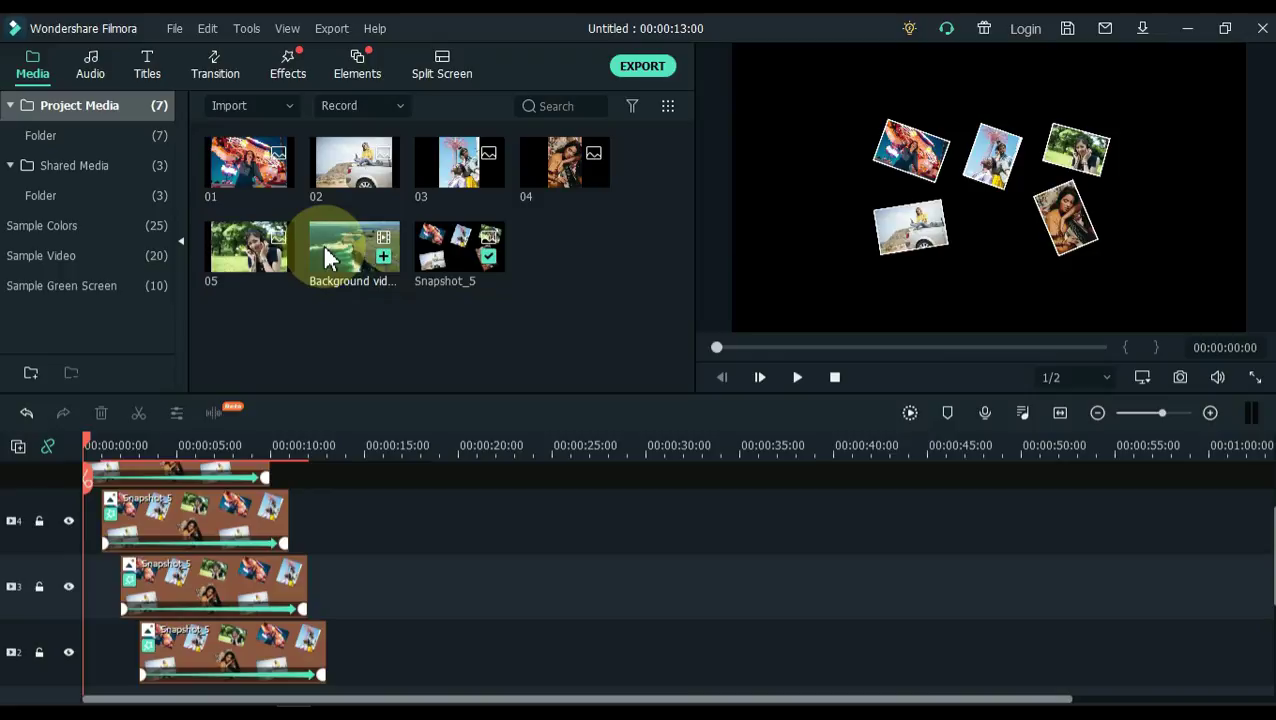
pyautogui.moveTo(322, 243); pyautogui.dragTo(77, 596)
pyautogui.click(495, 405)
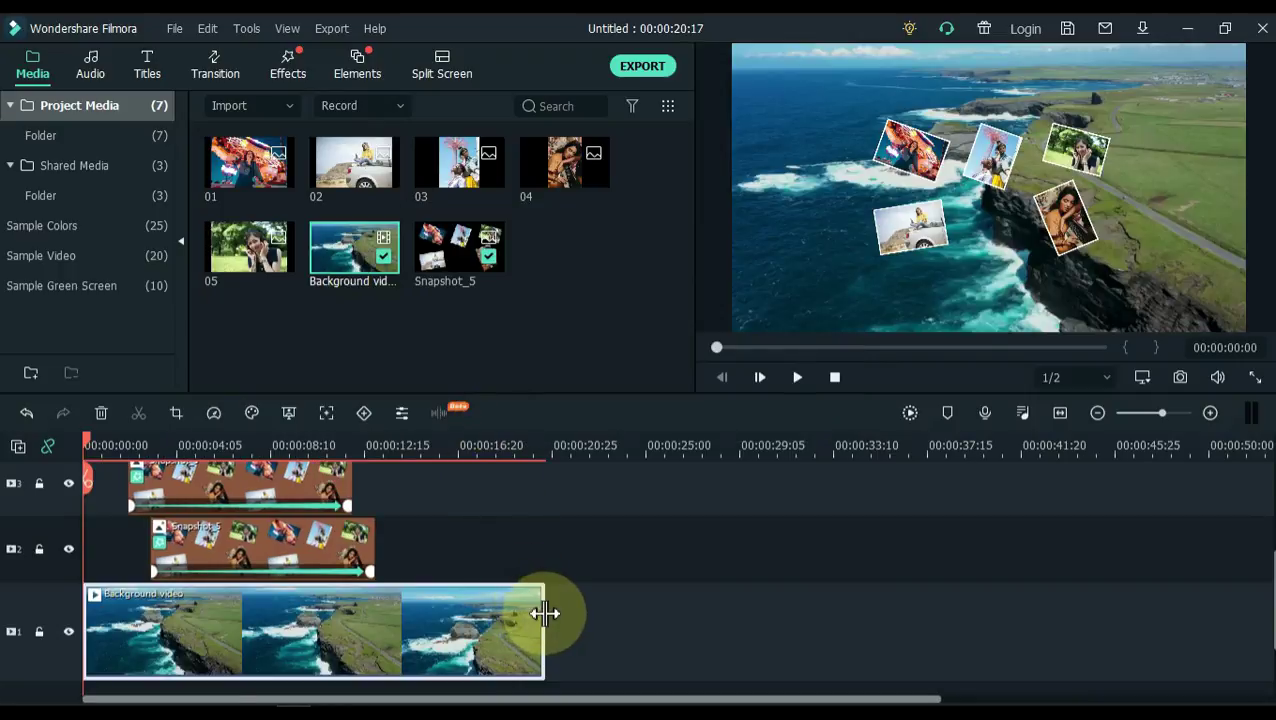
pyautogui.moveTo(541, 610); pyautogui.dragTo(375, 608)
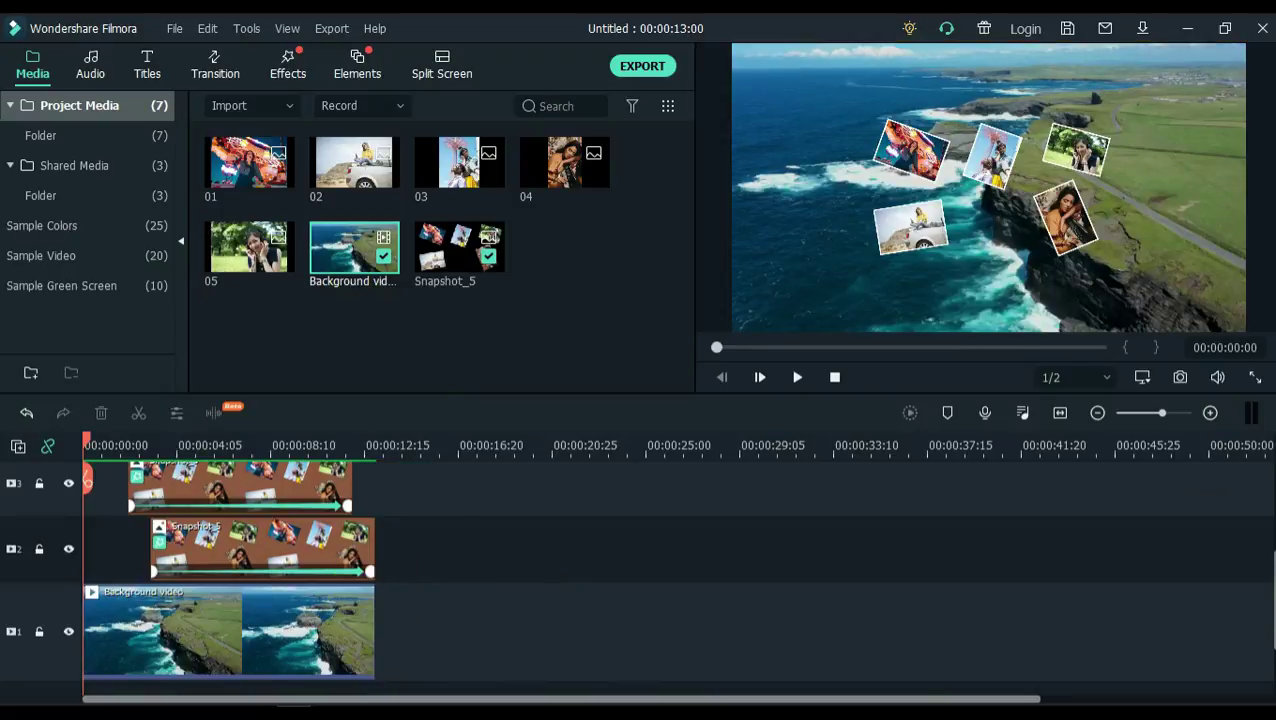
pyautogui.press('space')
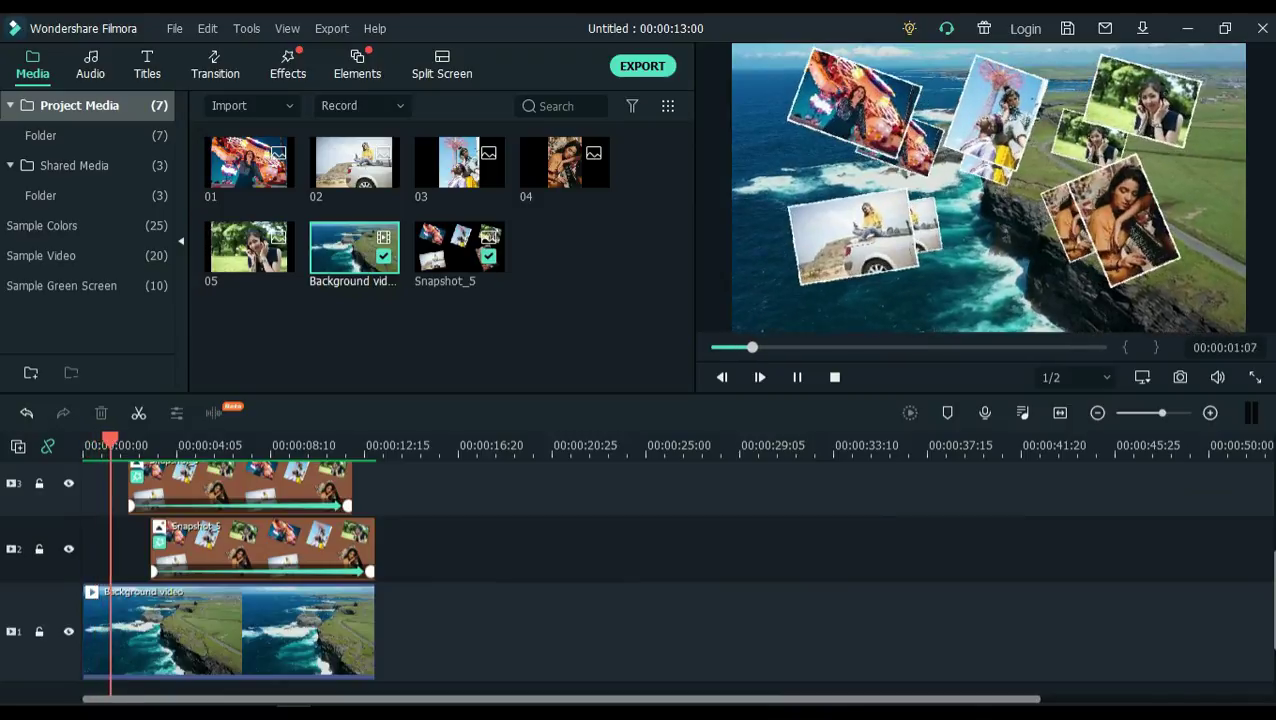